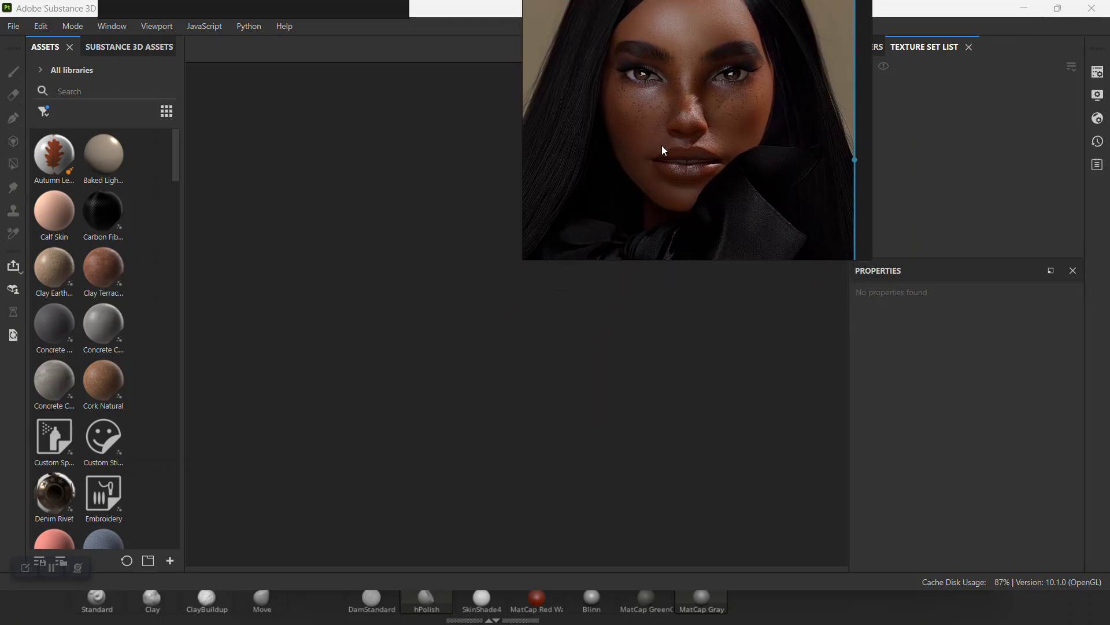
Start a new project and choose DARK GAL.fbx from the DARK GIRL FACE folder as its mesh file
right_drag(677, 137, 688, 71)
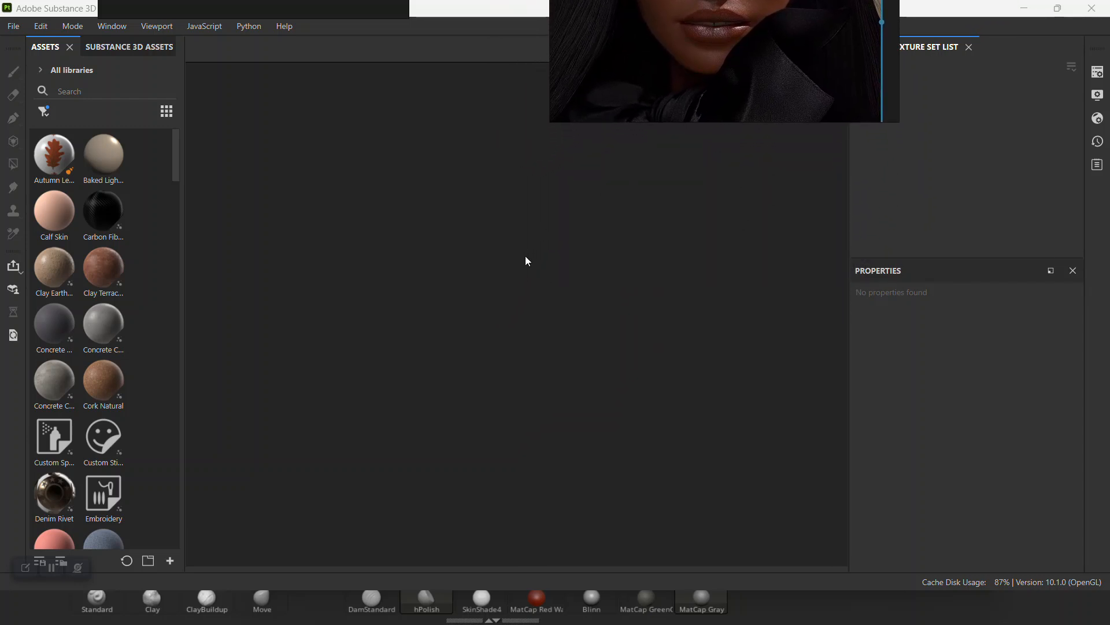
click(14, 27)
click(14, 26)
click(14, 26)
click(30, 47)
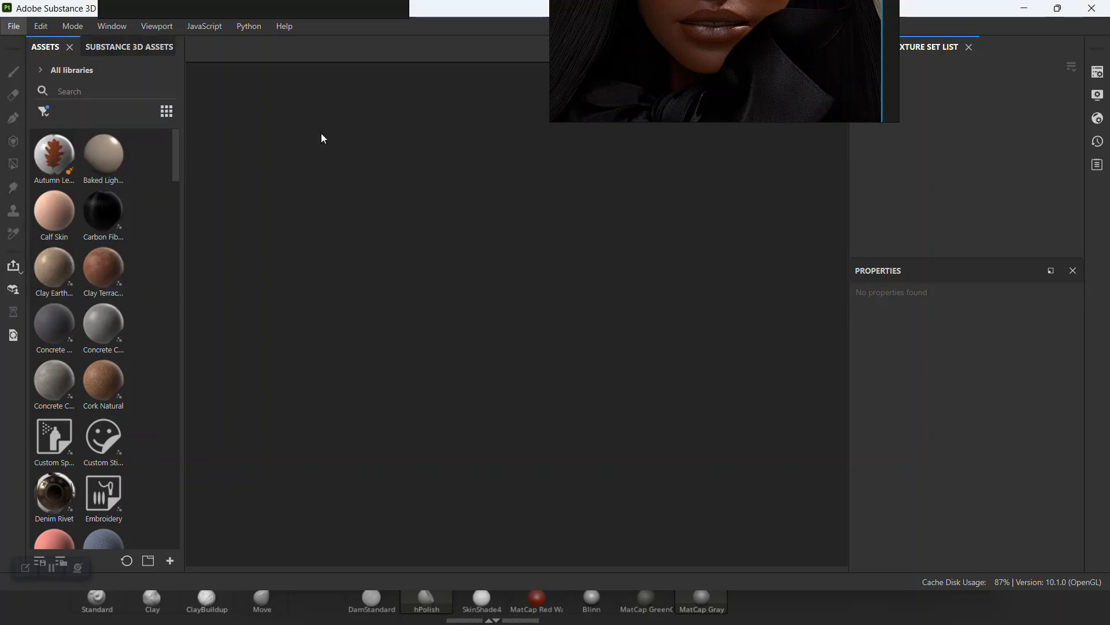
right_drag(648, 118, 660, 65)
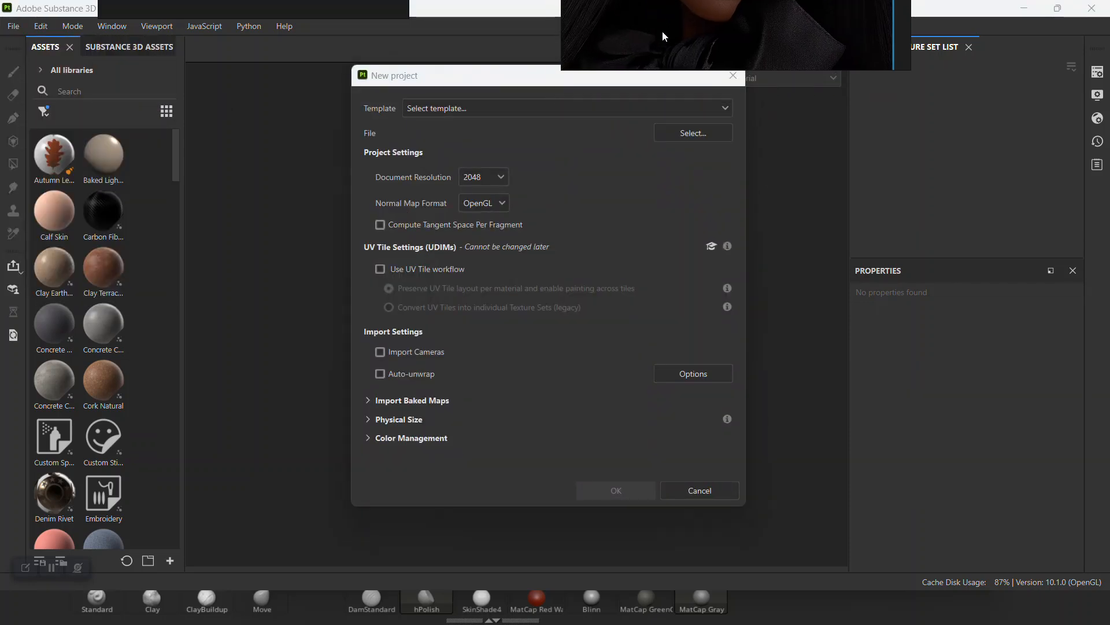
click(699, 133)
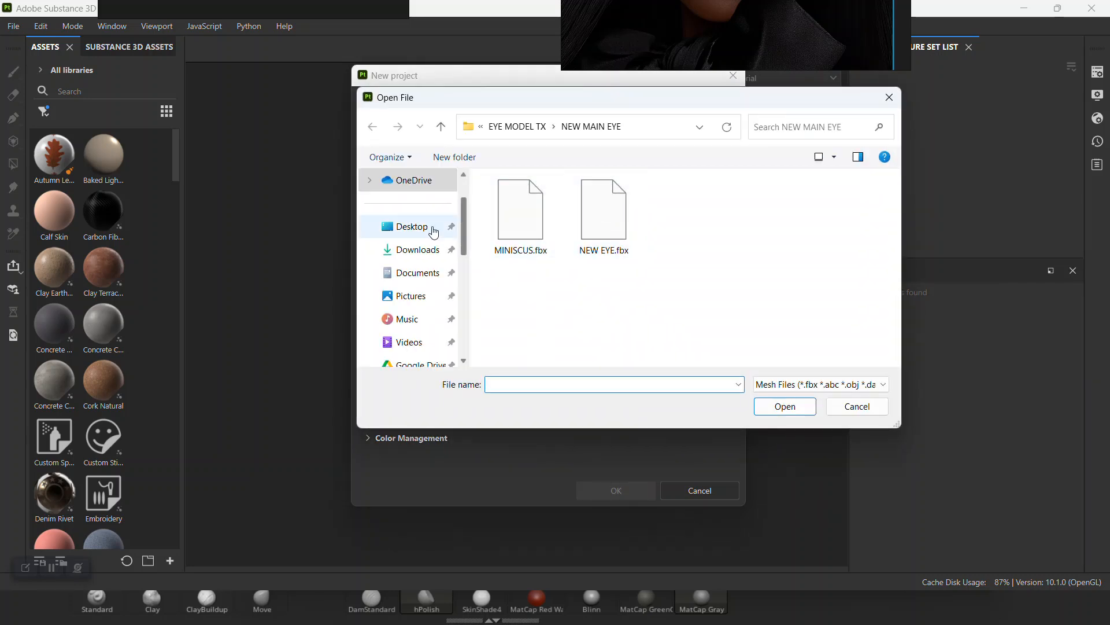
scroll(434, 232, down, 2)
click(412, 298)
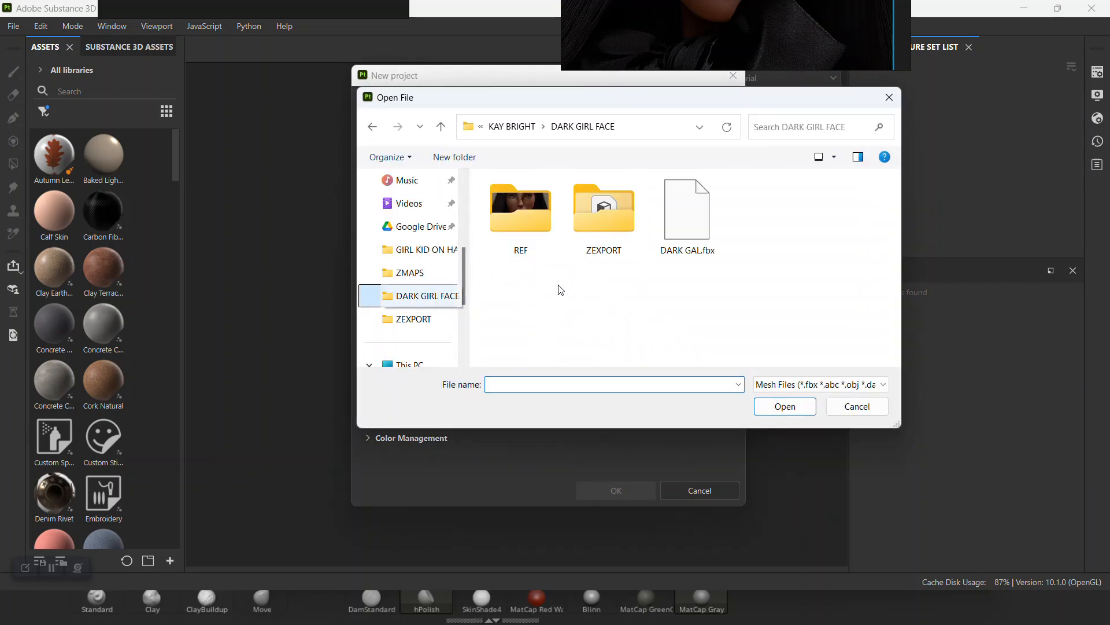
click(688, 234)
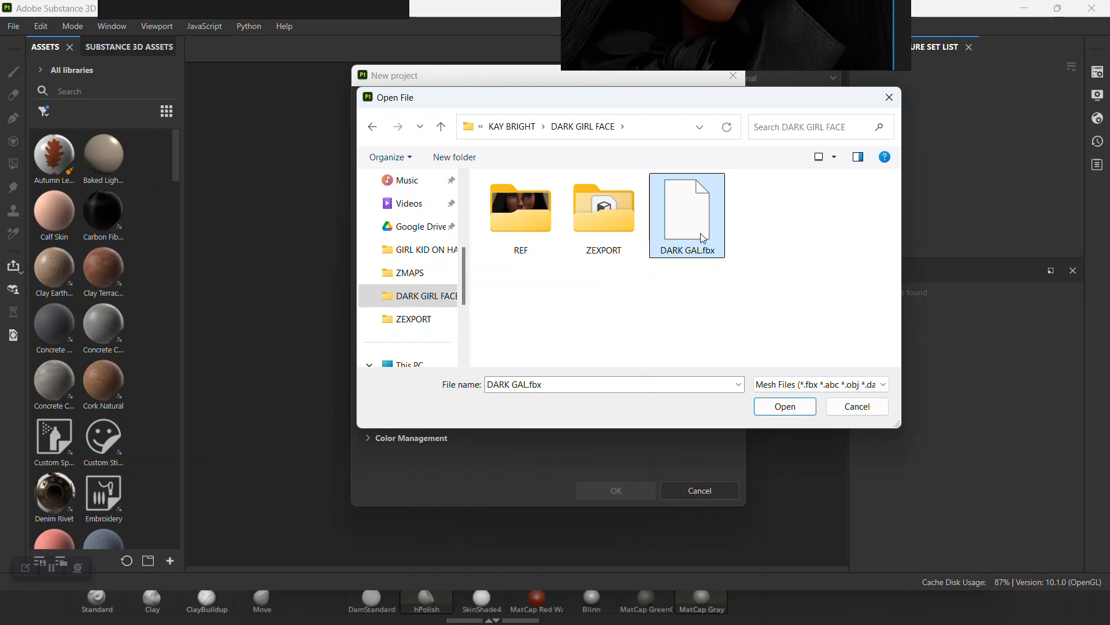
double_click(693, 235)
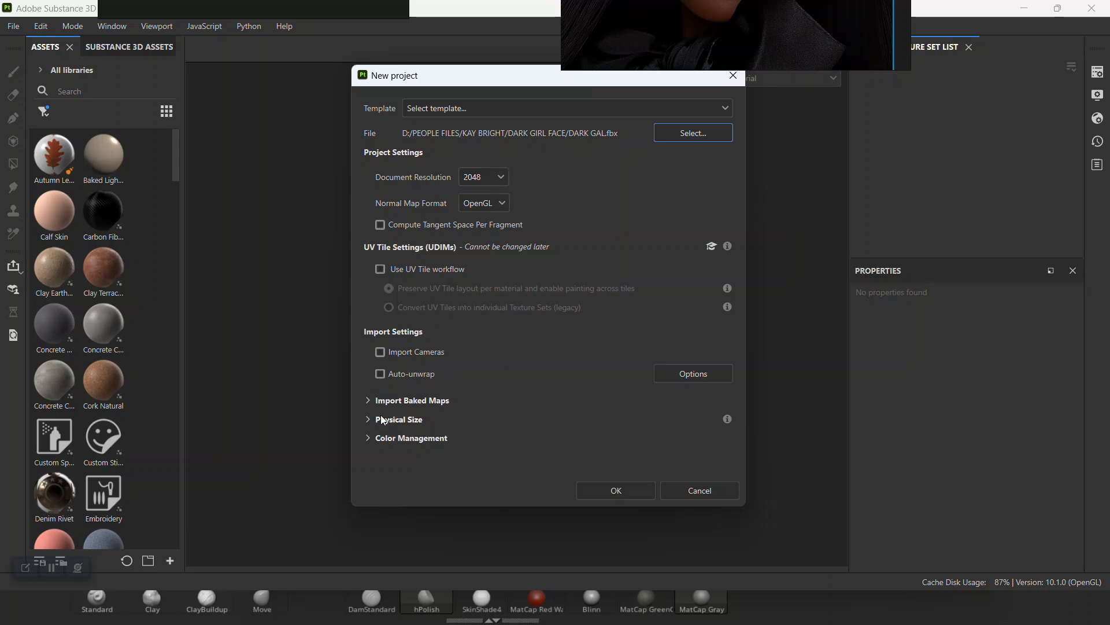
Add DARK GAL NORNAL, DARK GIRL DISPL and NECK BOW NORMAL from the ZEXPORT/ZMAPS folder as the project's imported baked maps
click(369, 401)
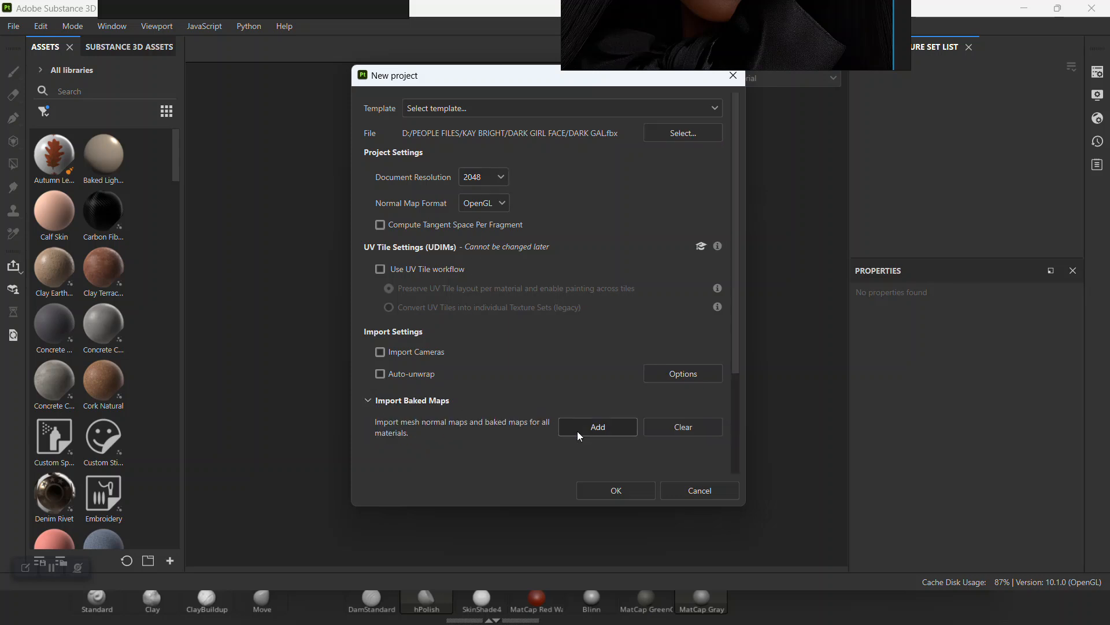
scroll(589, 427, down, 1)
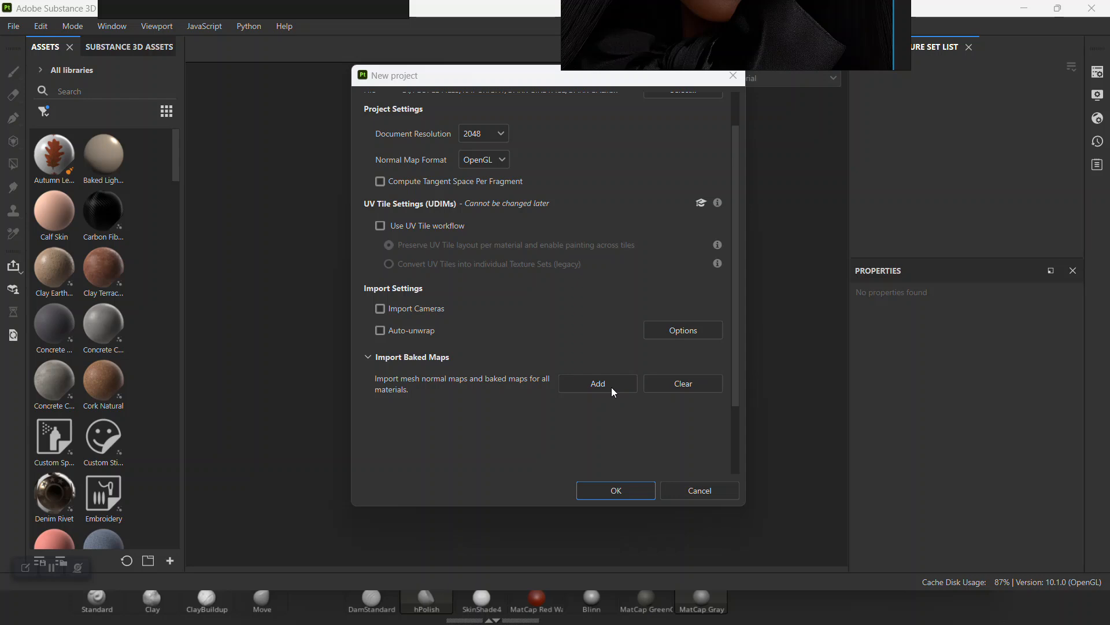
click(613, 392)
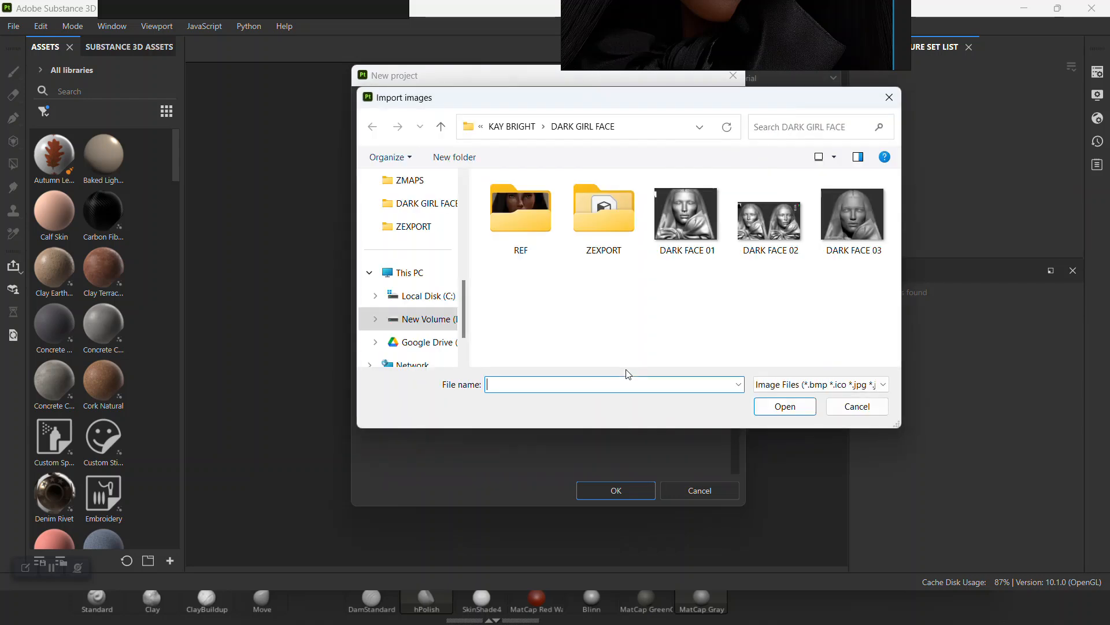
double_click(596, 210)
double_click(512, 217)
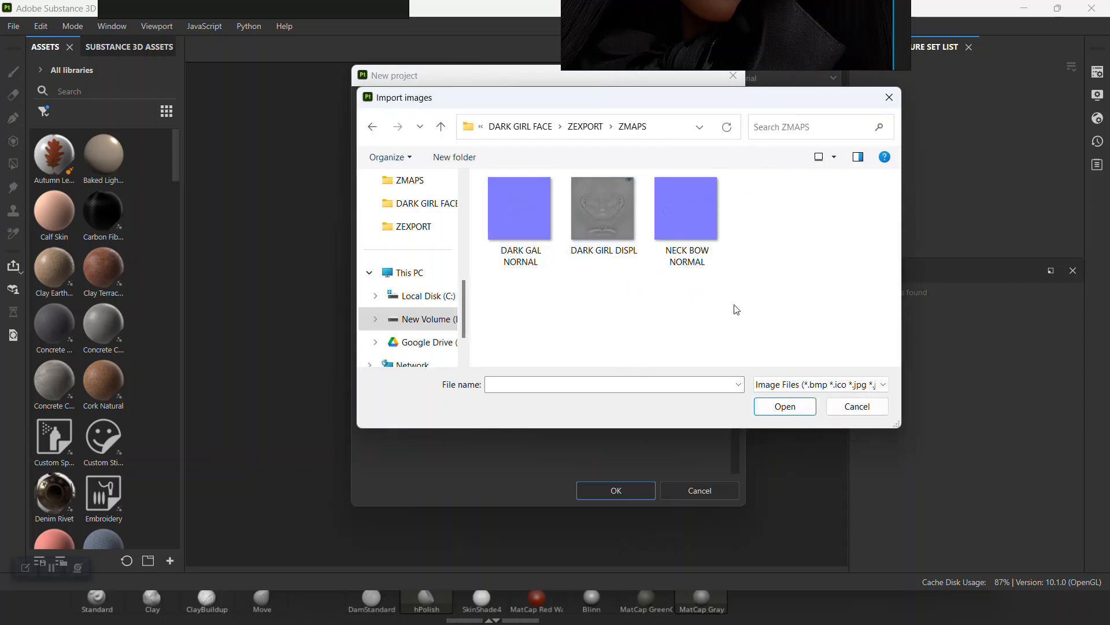
drag(744, 316, 484, 174)
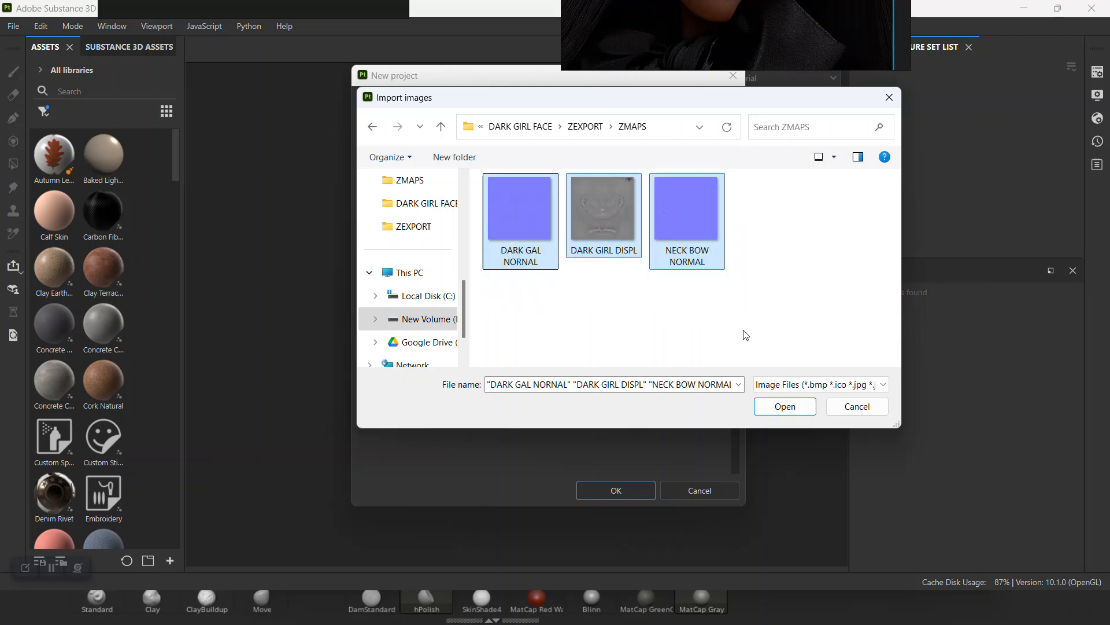
click(770, 412)
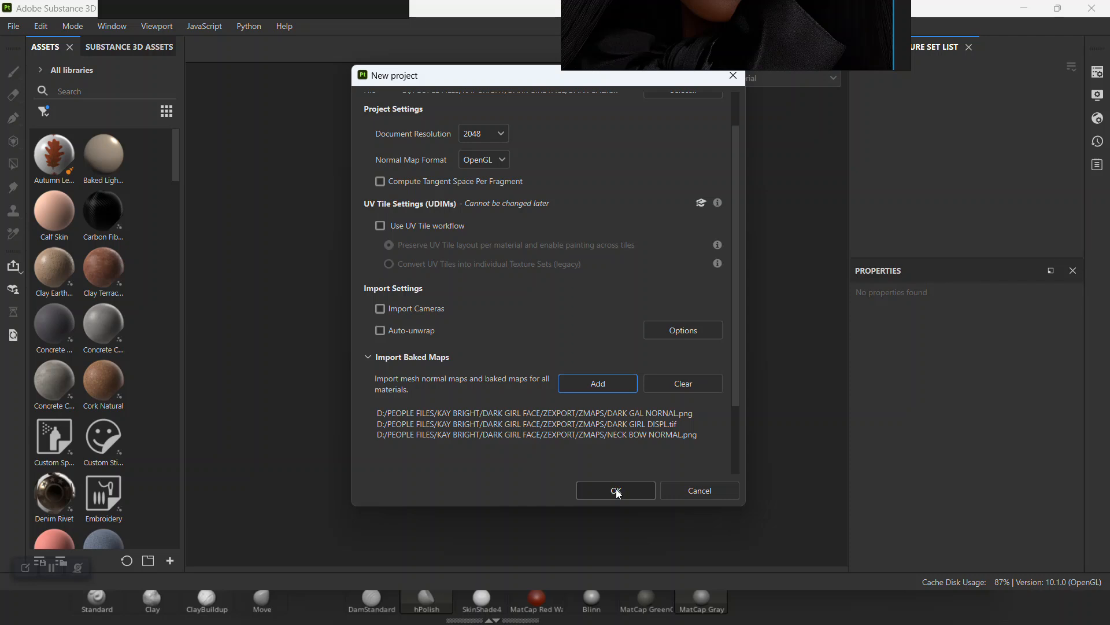
Open the NEW MAIN EYE folder inside EYE MODEL TX to import additional baked map images
click(592, 386)
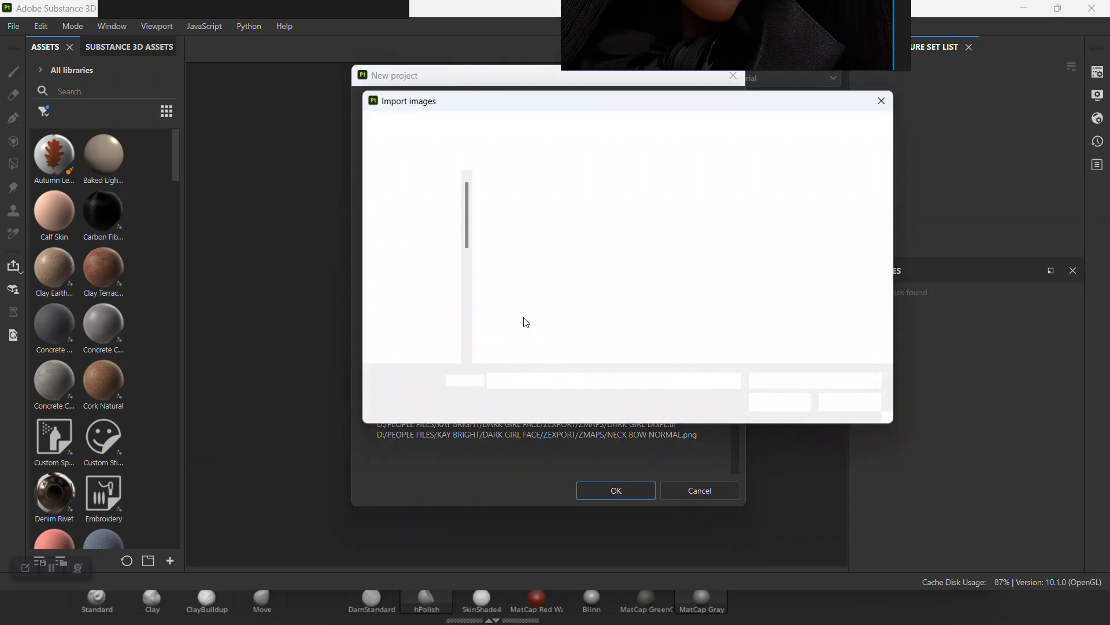
scroll(409, 240, up, 5)
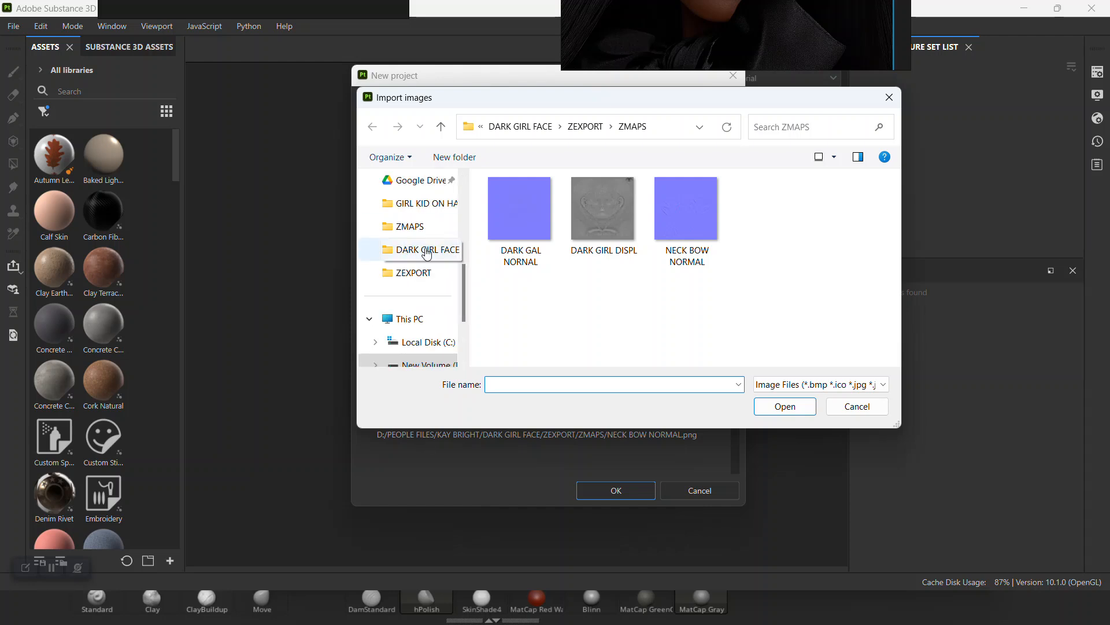
click(424, 320)
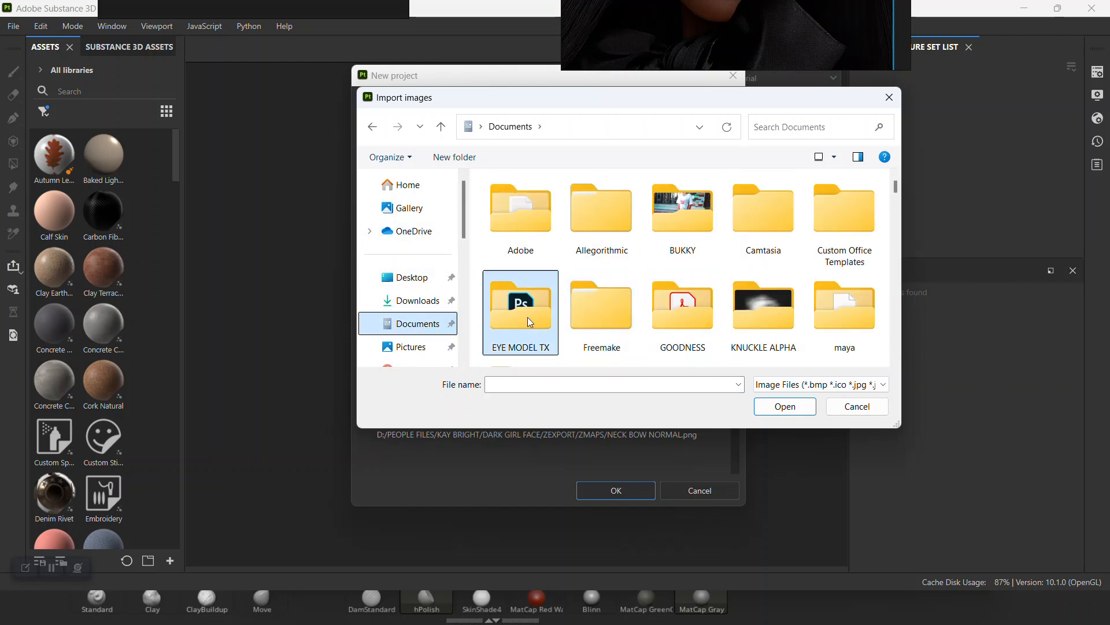
double_click(527, 319)
double_click(522, 221)
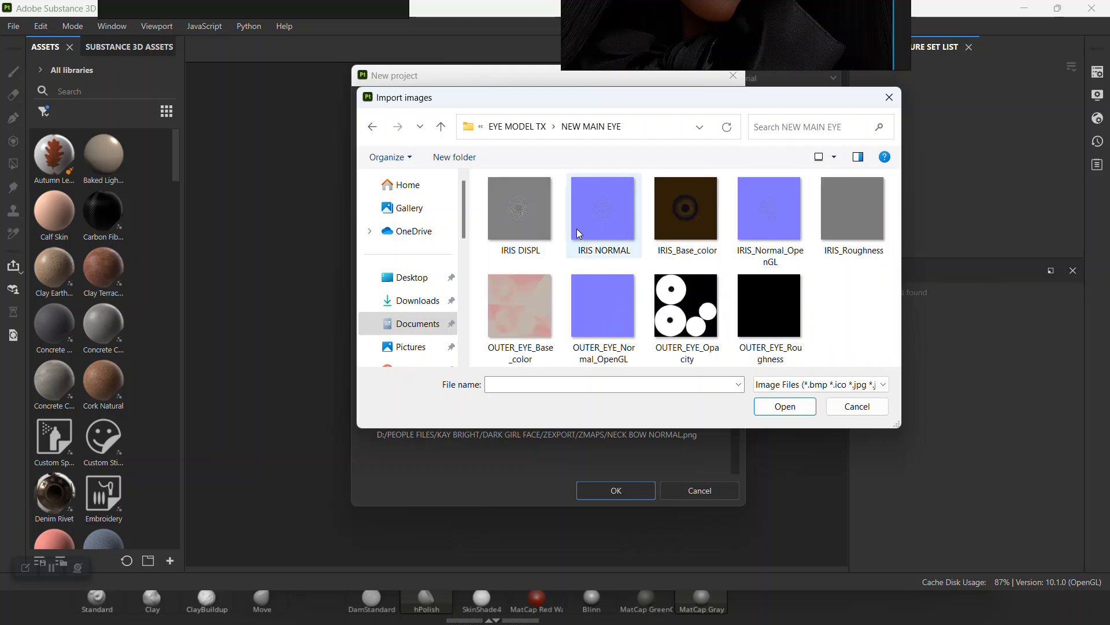
Add IRIS_Base_color, IRIS_Normal_OpenGL, IRIS_Roughness and the four OUTER_EYE maps (base color, normal, opacity, roughness), and create the project
click(586, 217)
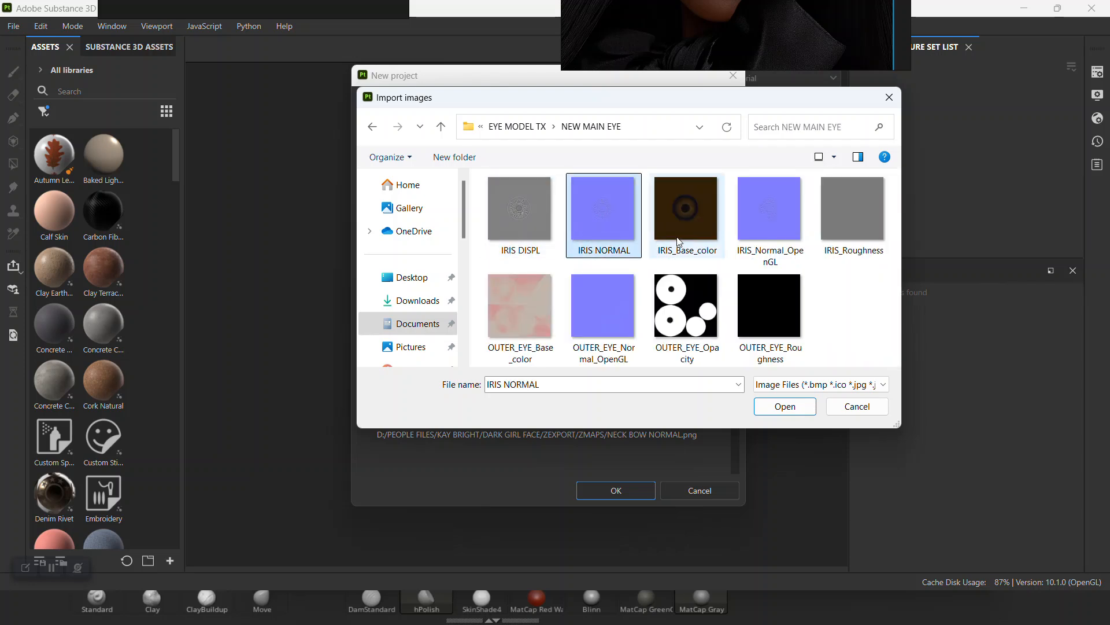
ctrl+click(694, 220)
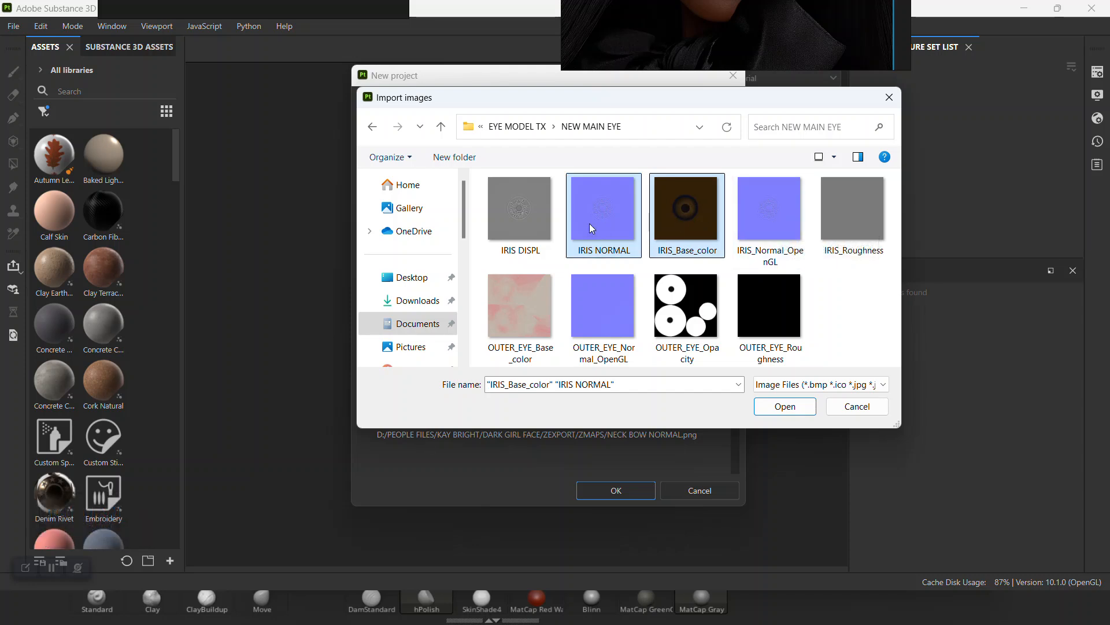
click(698, 220)
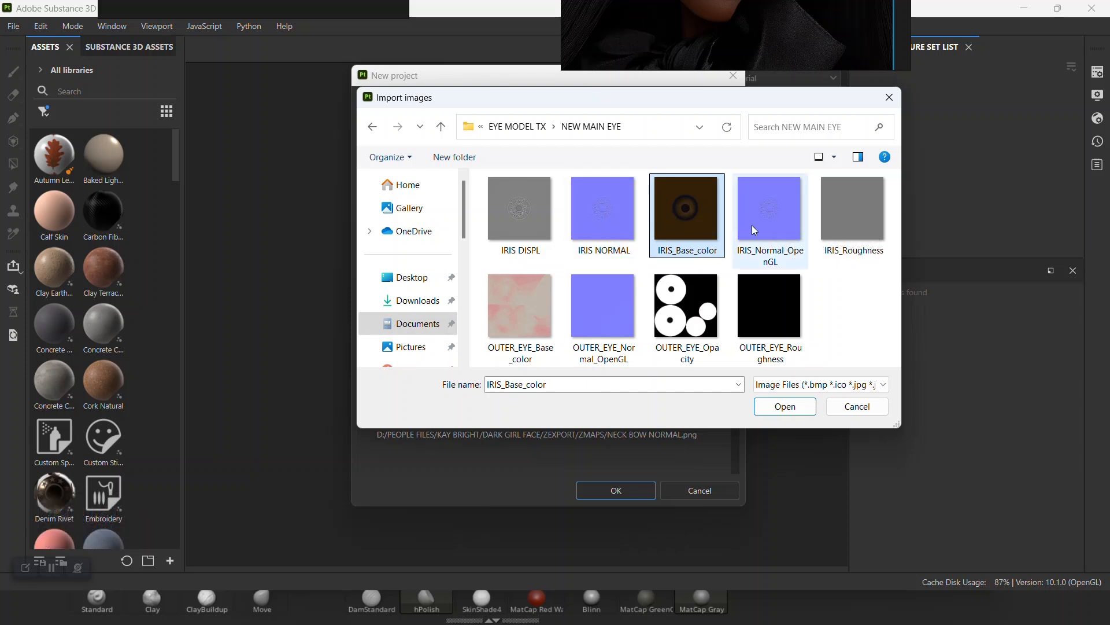
ctrl+click(746, 227)
ctrl+click(860, 231)
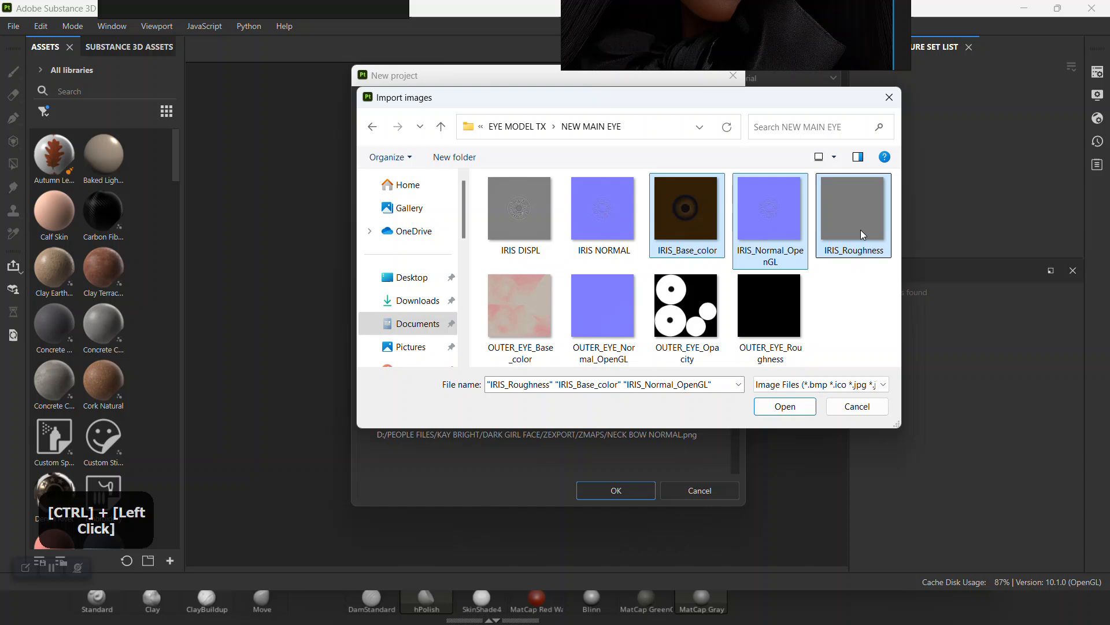
ctrl+click(525, 301)
ctrl+click(600, 309)
ctrl+click(685, 309)
ctrl+click(768, 322)
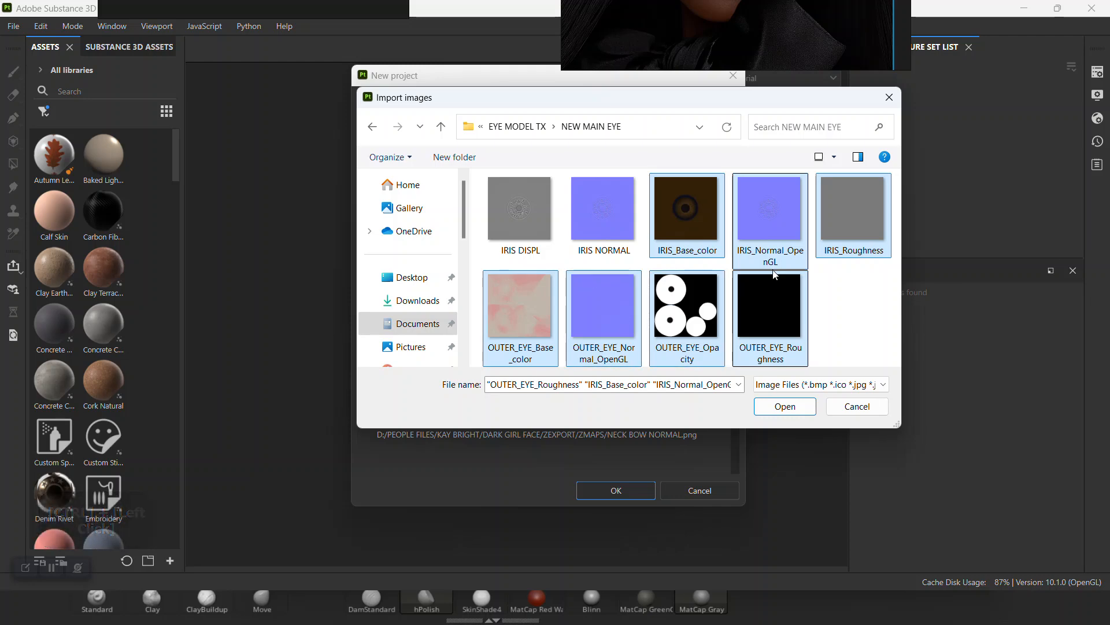
click(781, 407)
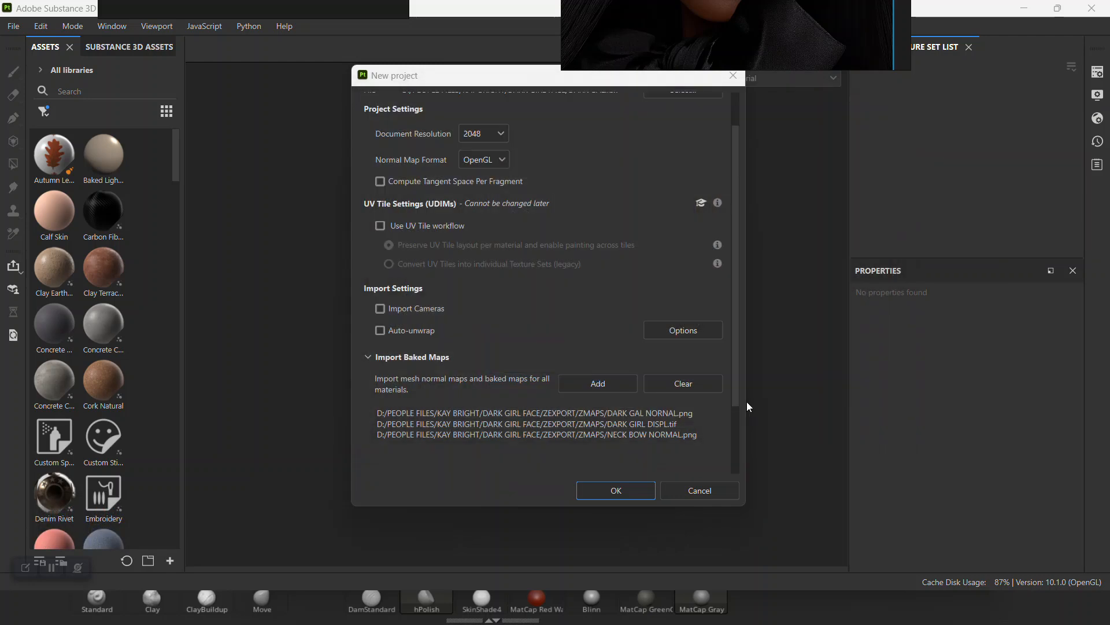
click(605, 489)
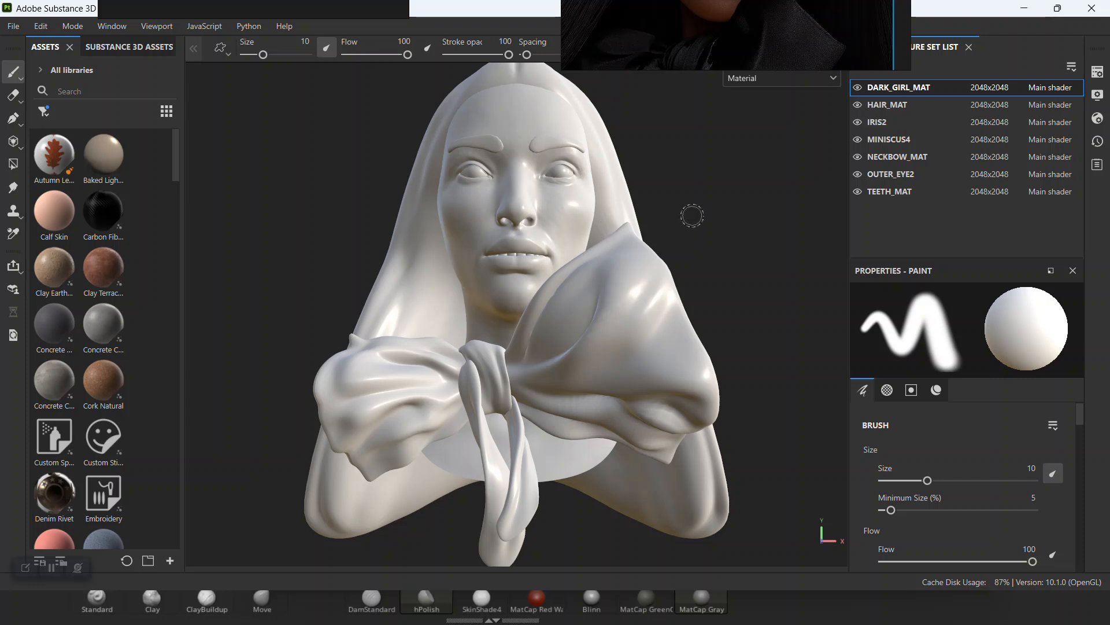
Set the viewport camera's focal length to 85 mm in the display settings
alt+drag(692, 216, 724, 228)
alt+middle_drag(725, 228, 719, 315)
alt+right_drag(719, 316, 711, 235)
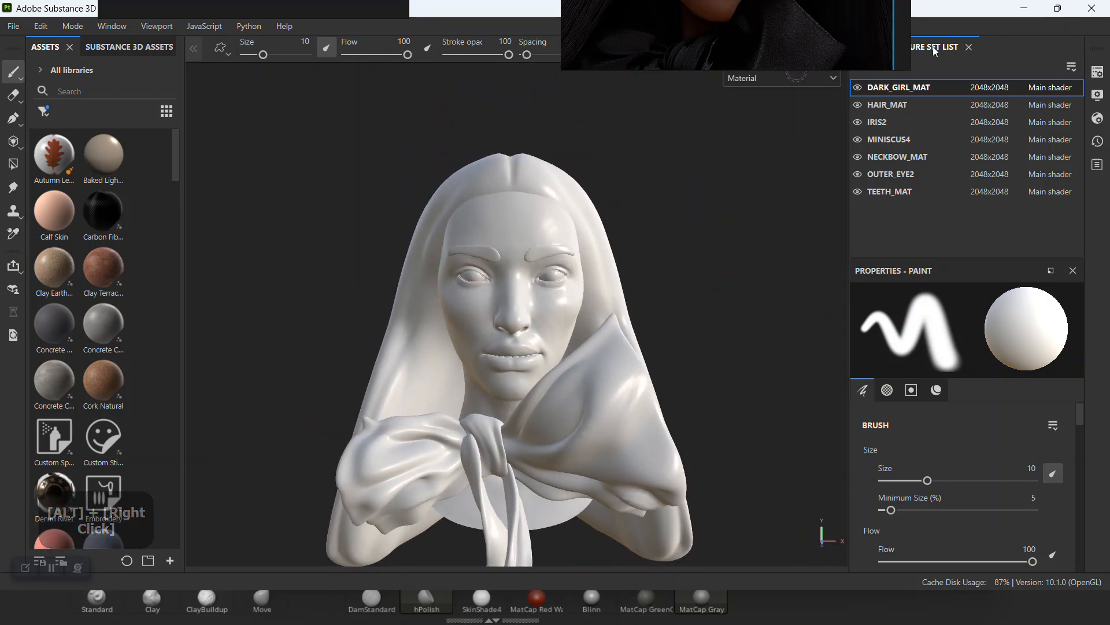
click(1099, 119)
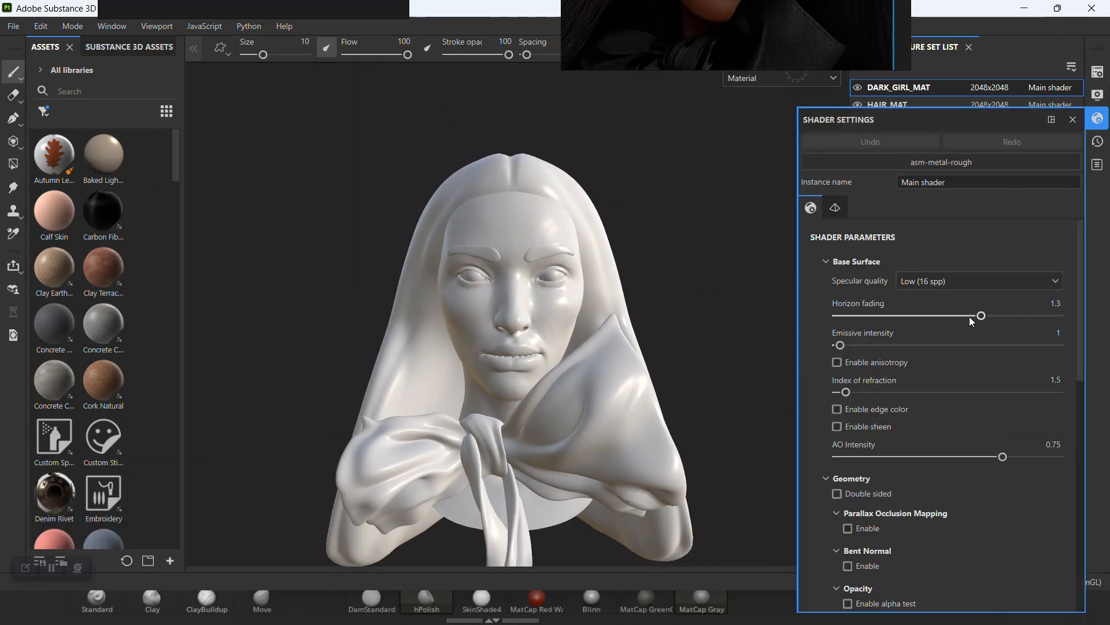
click(1096, 97)
scroll(938, 367, down, 10)
scroll(904, 320, up, 2)
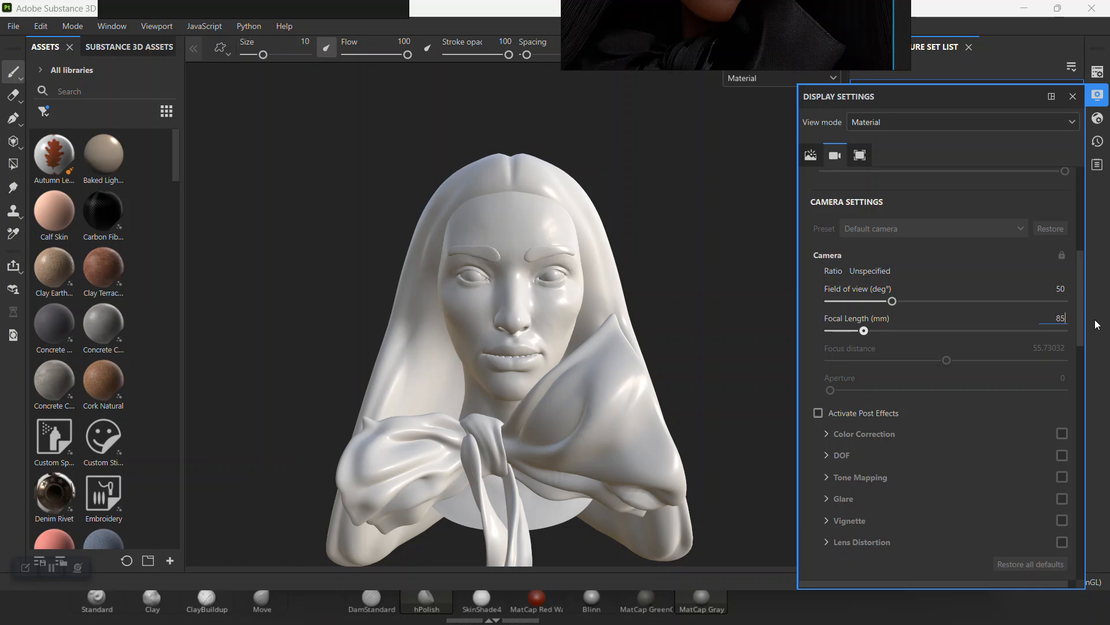
key(Return)
alt+right_drag(575, 422, 716, 302)
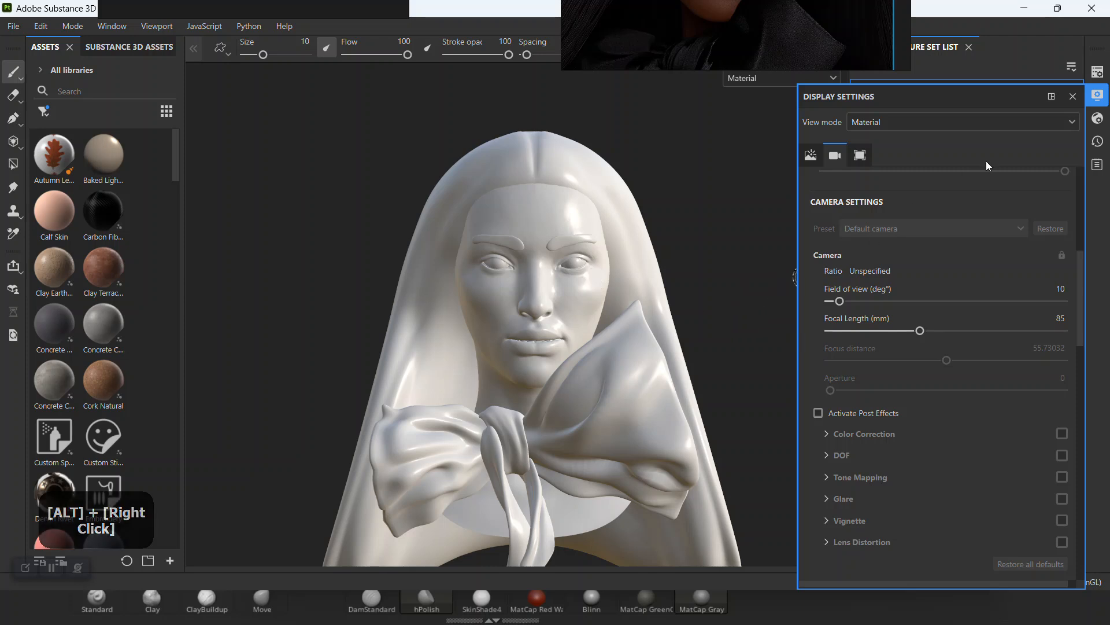
click(1071, 96)
Reposition the floating portrait reference image around the viewport and compare it with the head model
drag(790, 35, 356, 288)
alt+right_drag(340, 272, 376, 254)
right_drag(400, 247, 247, 258)
middle_drag(259, 255, 258, 203)
scroll(268, 217, up, 1)
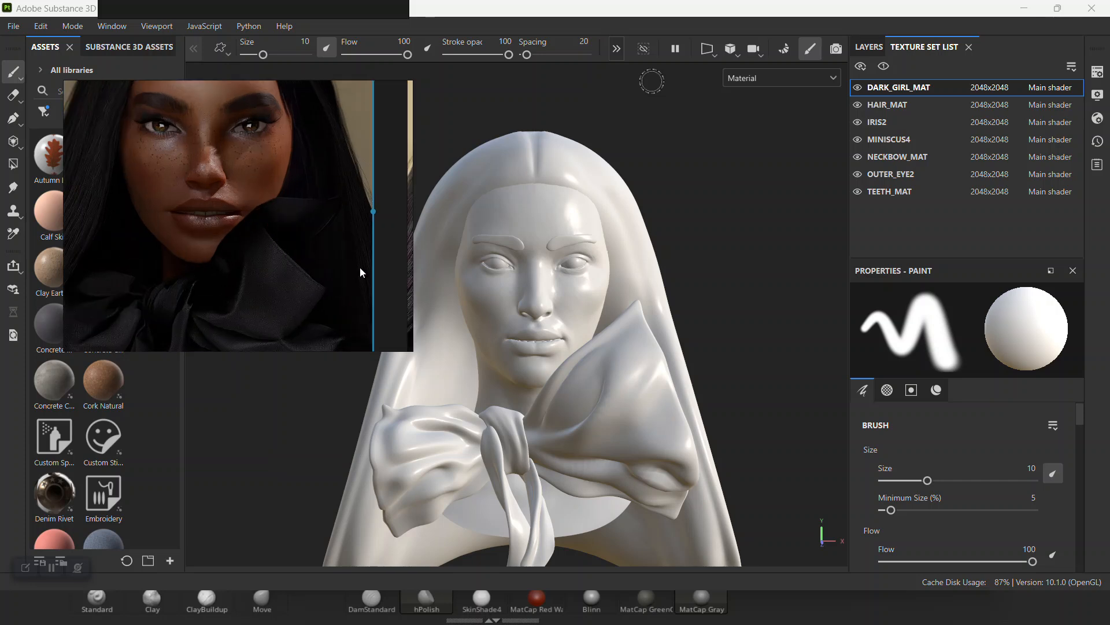
right_drag(235, 250, 220, 242)
mouse_move(569, 331)
alt+right_down()
mouse_move(578, 373)
mouse_move(571, 344)
alt+right_up()
scroll(190, 190, down, 2)
scroll(189, 190, up, 2)
right_drag(237, 232, 816, 114)
Examine the model's face, hair and neck bow up close from slightly different angles
alt+right_drag(447, 366, 456, 403)
mouse_move(456, 403)
alt+mouse_down()
mouse_move(598, 376)
mouse_move(463, 409)
alt+mouse_up()
alt+right_drag(463, 409, 565, 495)
alt+middle_drag(565, 495, 538, 480)
alt+drag(539, 480, 524, 388)
alt+right_drag(523, 387, 503, 355)
alt+middle_drag(503, 355, 508, 339)
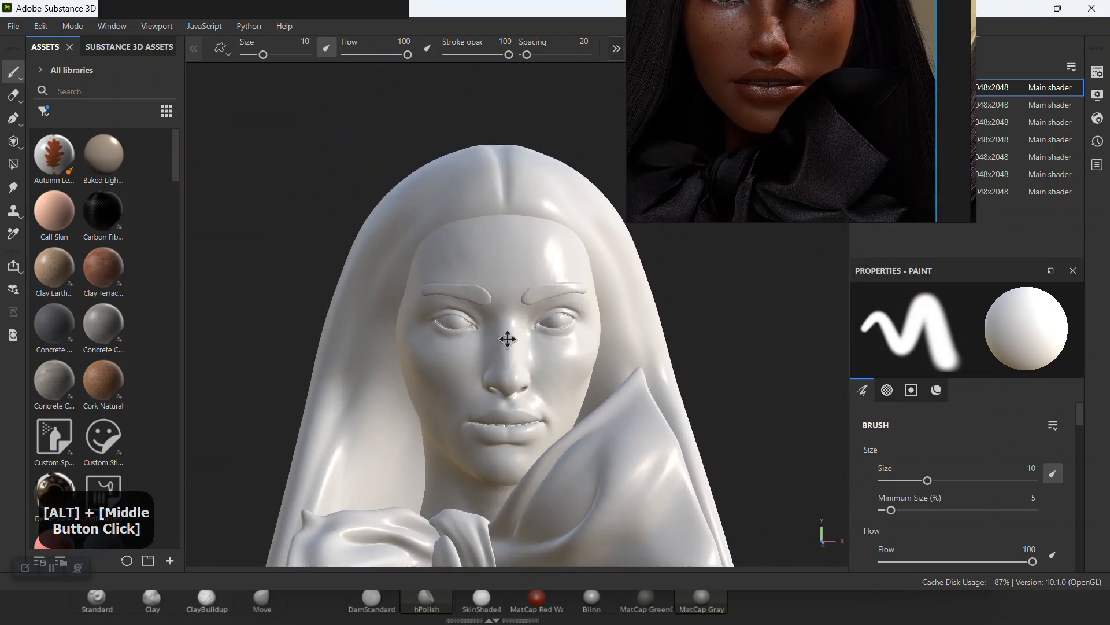
alt+right_drag(508, 340, 524, 428)
alt+middle_drag(523, 428, 531, 329)
alt+drag(531, 329, 551, 324)
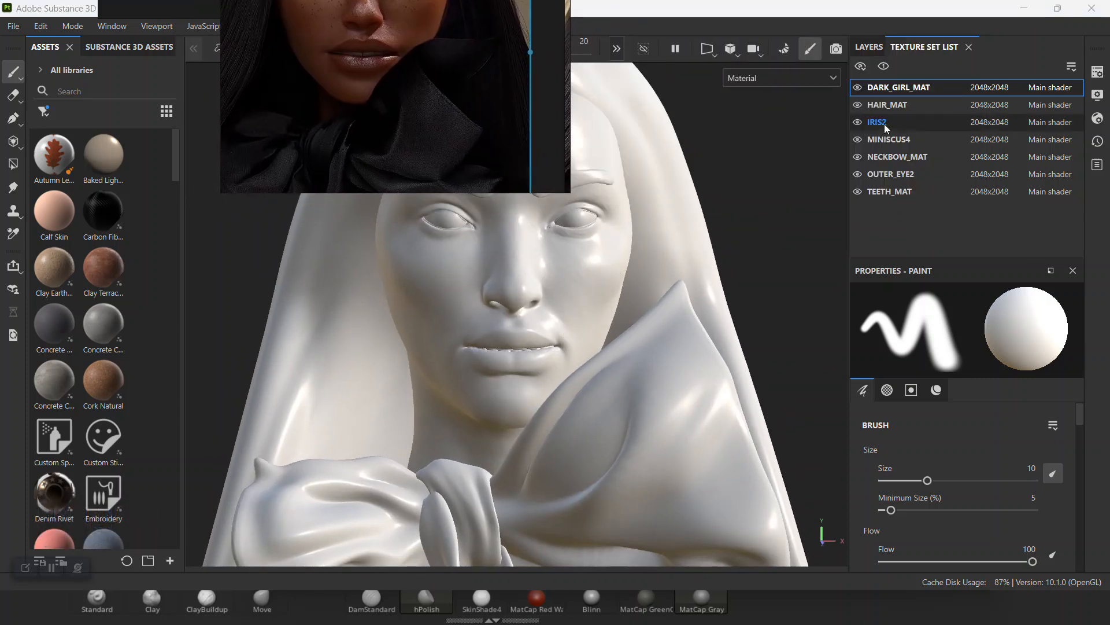
Assign DARK GAL NORNAL as the normal mesh map of the DARK_GIRL_MAT texture set and check the skin detail up close
click(1099, 74)
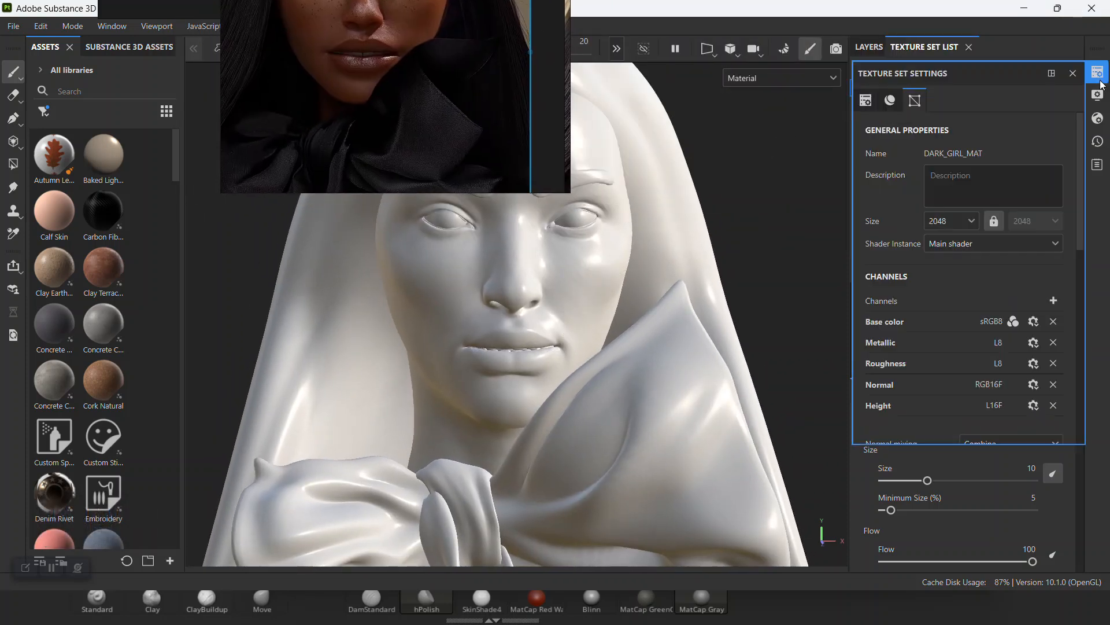
scroll(970, 300, down, 5)
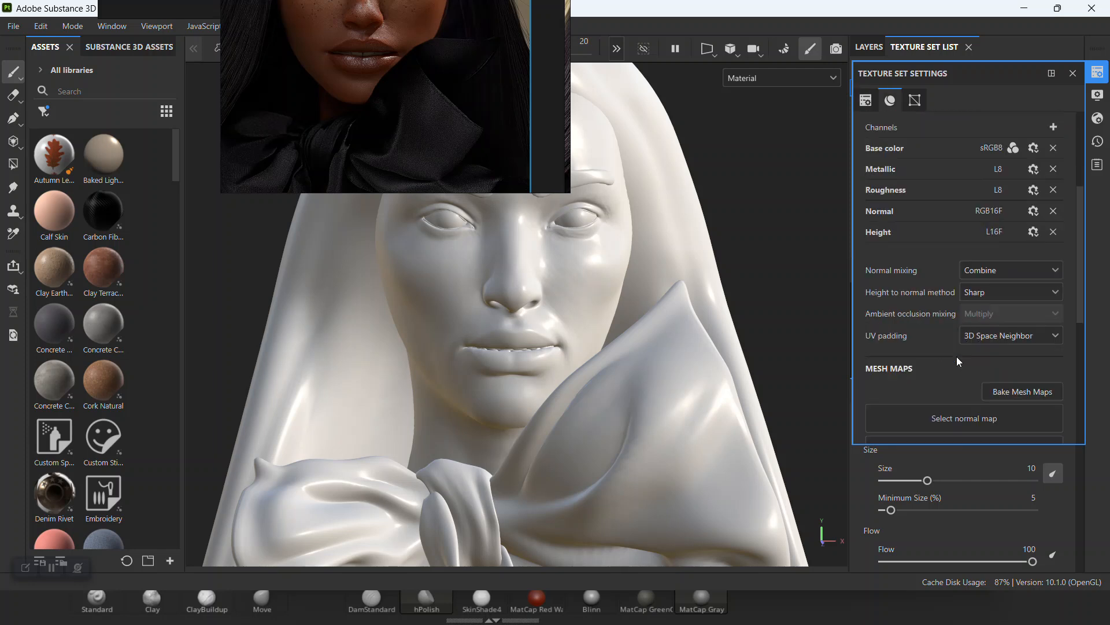
click(936, 335)
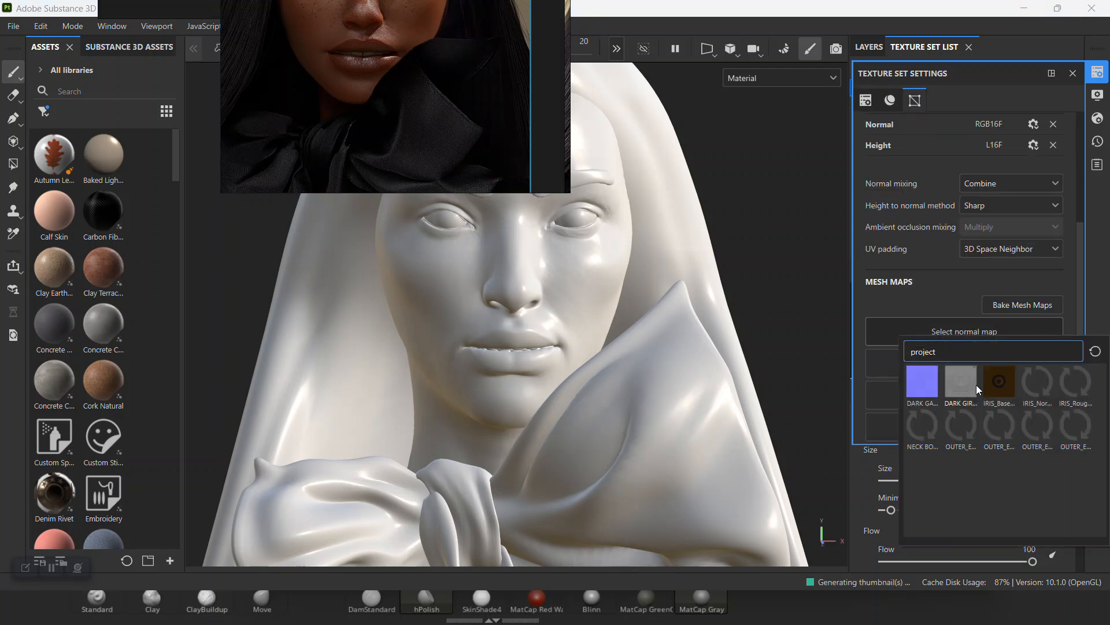
click(920, 395)
drag(448, 149, 371, 58)
alt+right_drag(527, 240, 574, 410)
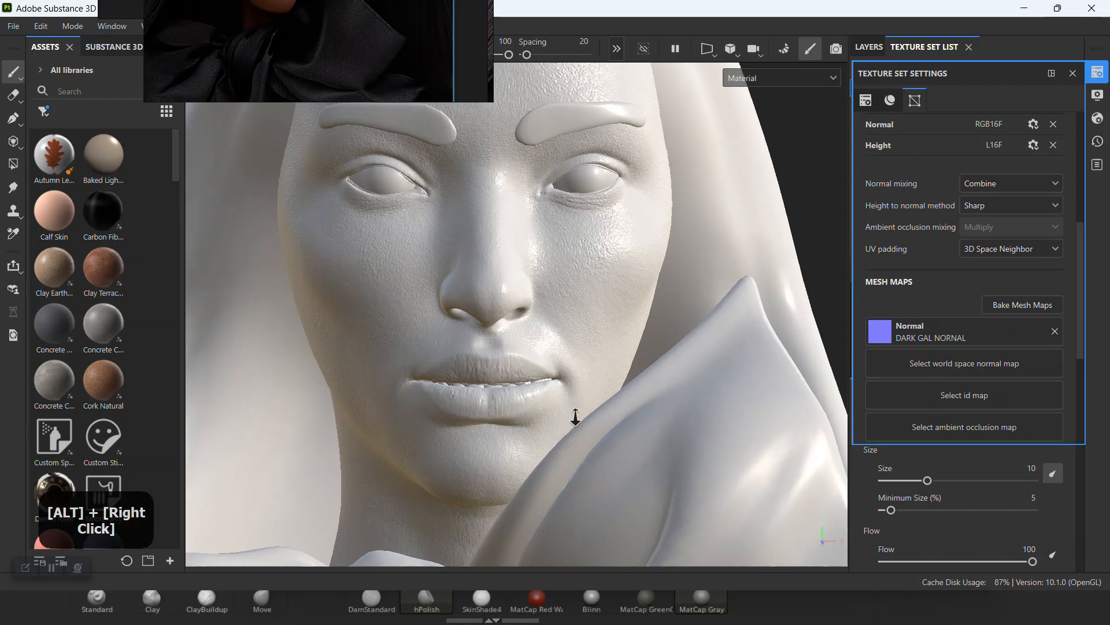
Examine the skin detail on the model's face from different angles and distances
alt+drag(574, 410, 561, 367)
alt+middle_drag(560, 366, 636, 336)
alt+right_drag(636, 336, 573, 387)
alt+drag(573, 387, 491, 341)
alt+right_drag(490, 342, 597, 241)
alt+middle_drag(598, 241, 588, 330)
alt+right_drag(588, 330, 555, 234)
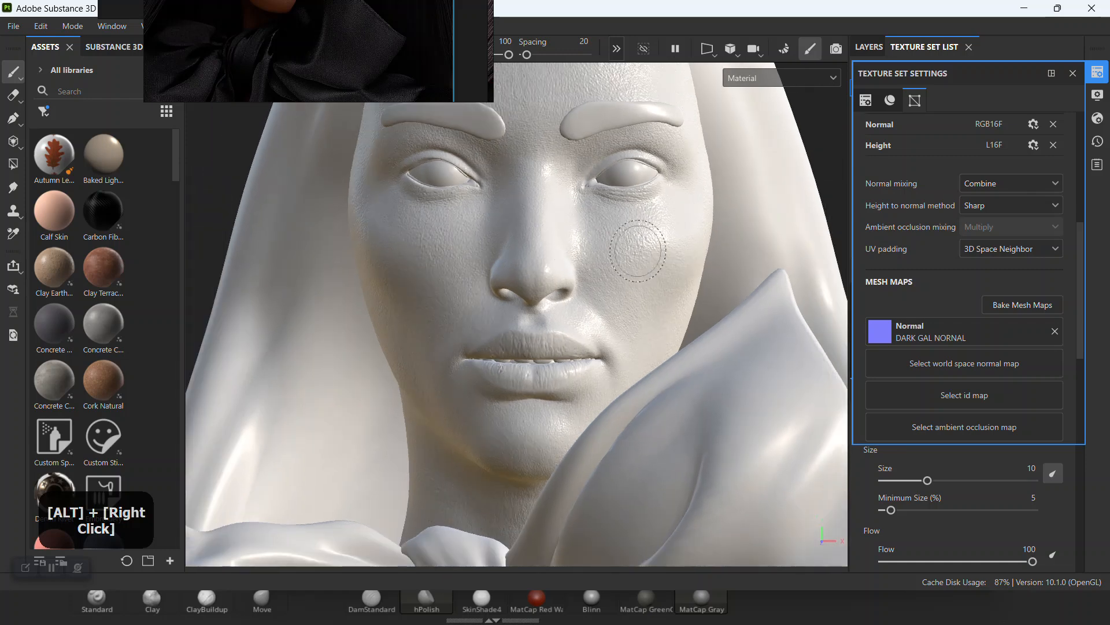
Assign IRIS_Normal_OpenGL as the normal mesh map of the IRIS2 texture set
click(1073, 73)
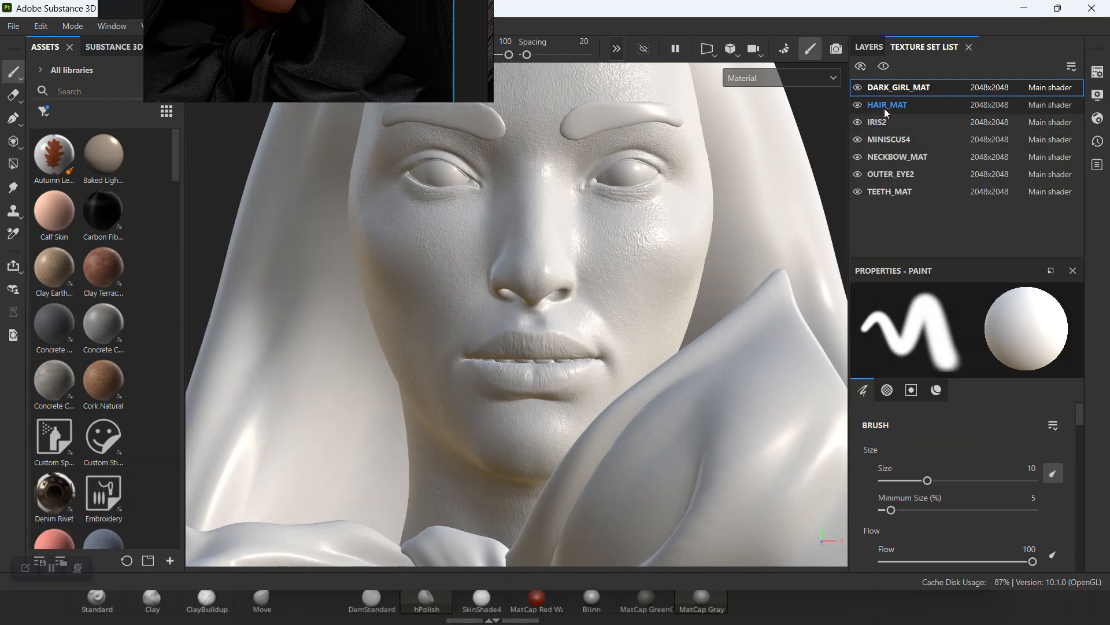
click(885, 122)
click(1098, 71)
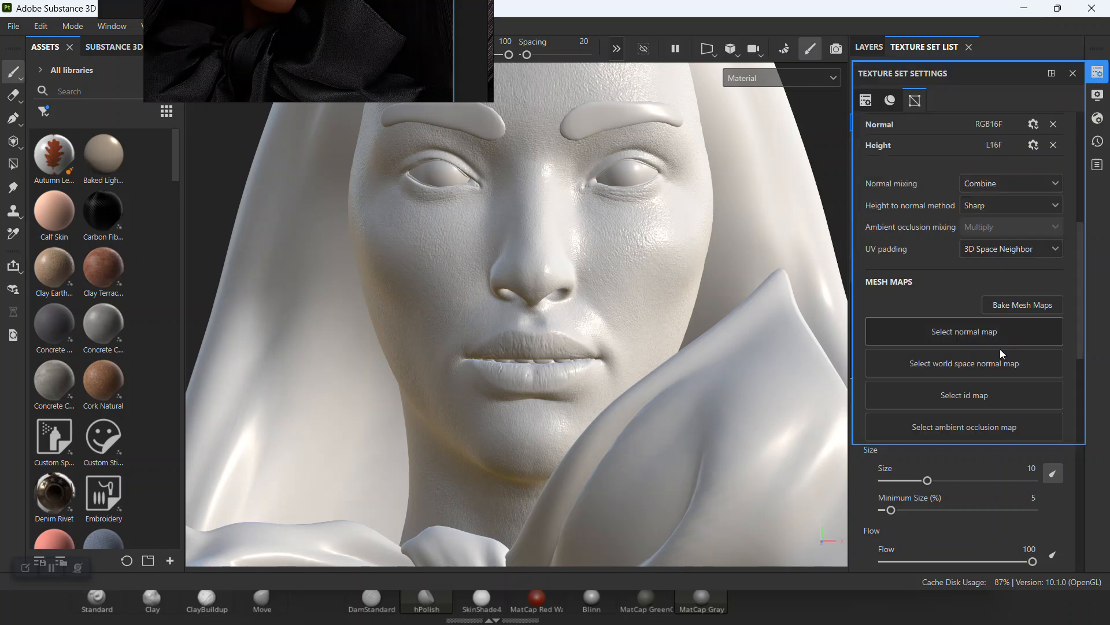
click(973, 332)
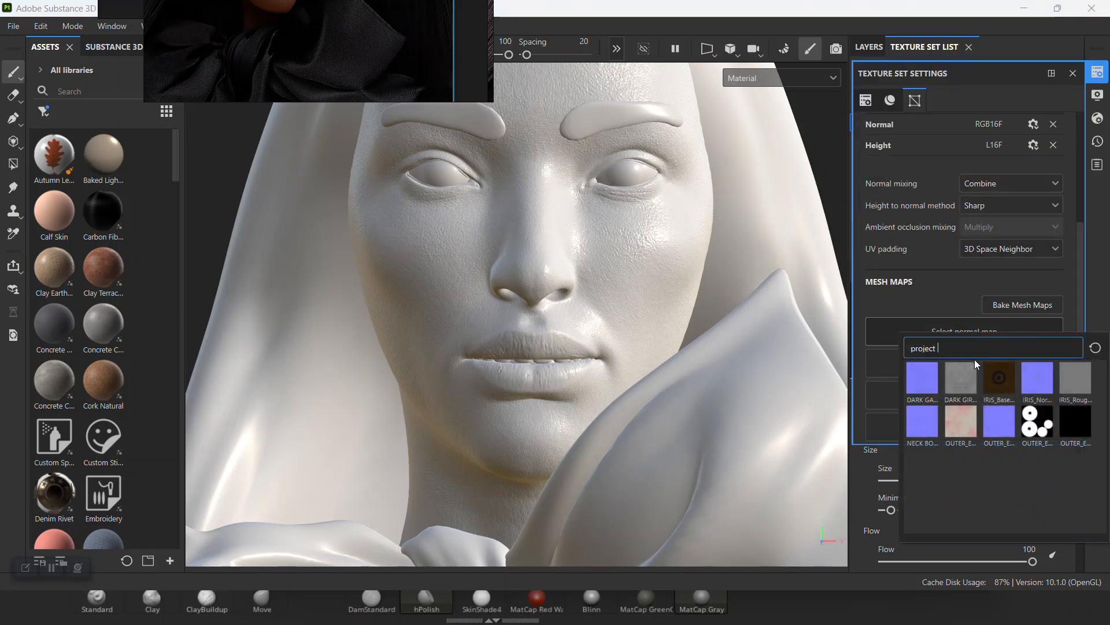
click(1037, 382)
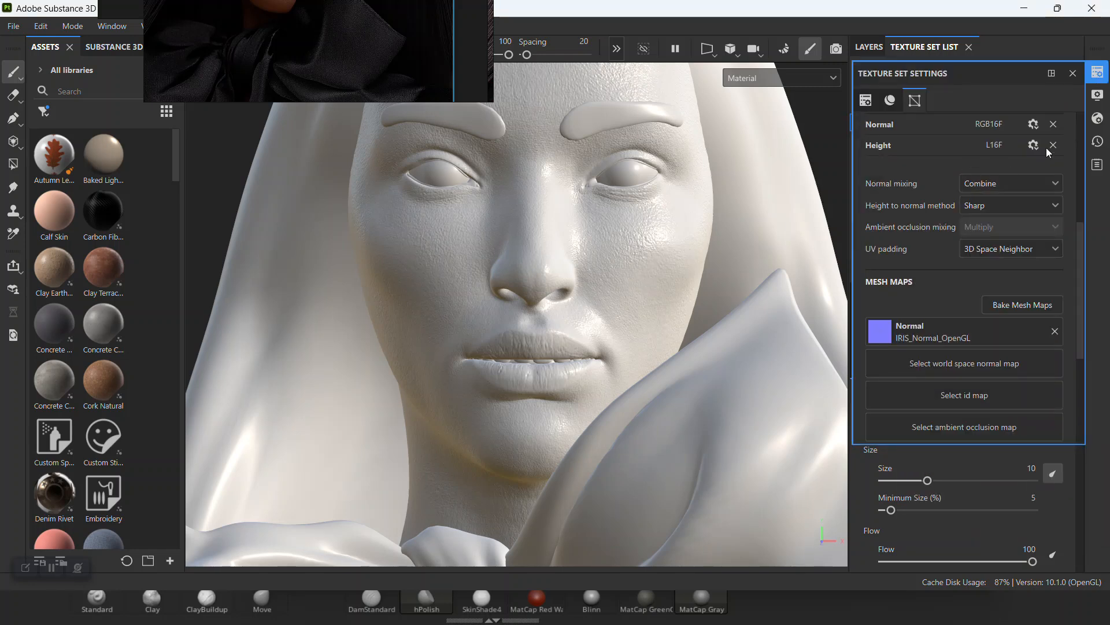
click(1072, 75)
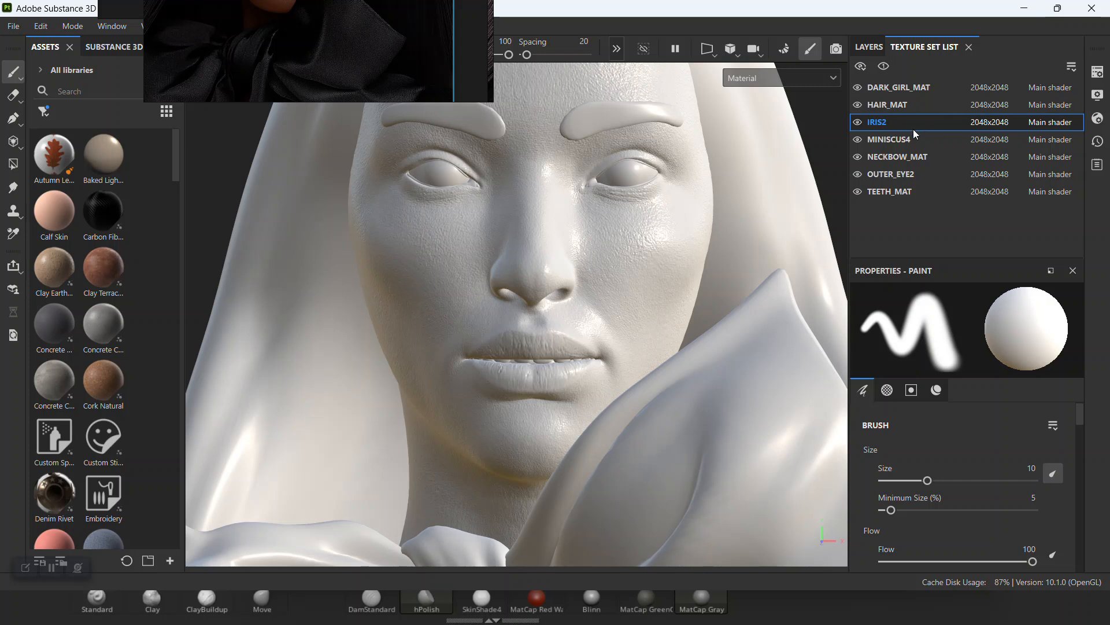
Assign NECK BOW NORMAL as the normal mesh map of the NECKBOW_MAT texture set
click(906, 163)
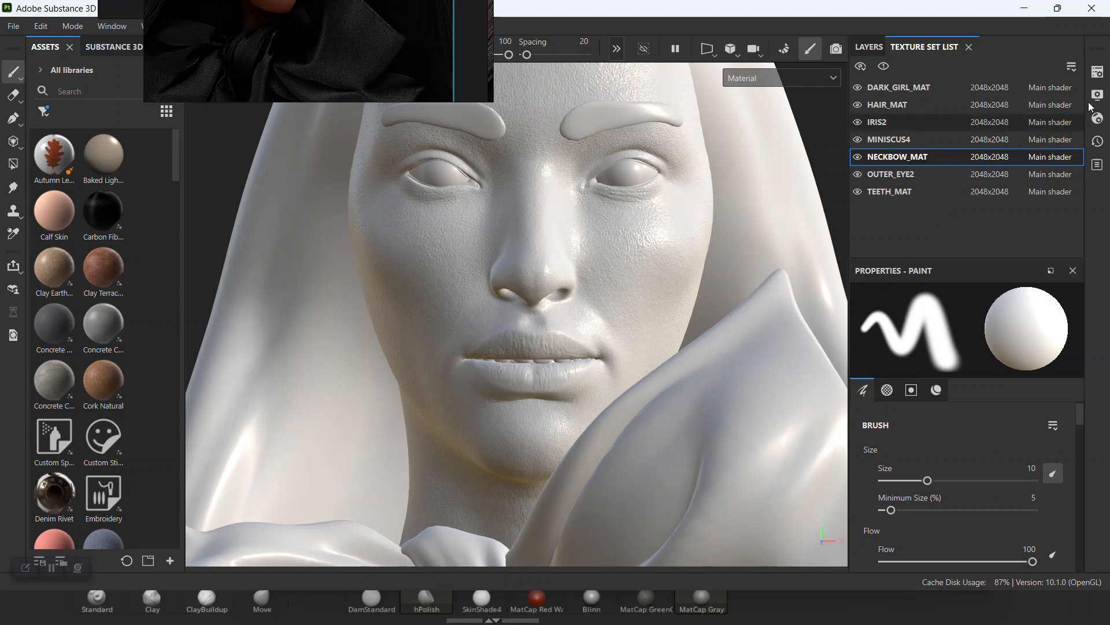
click(1097, 72)
click(950, 338)
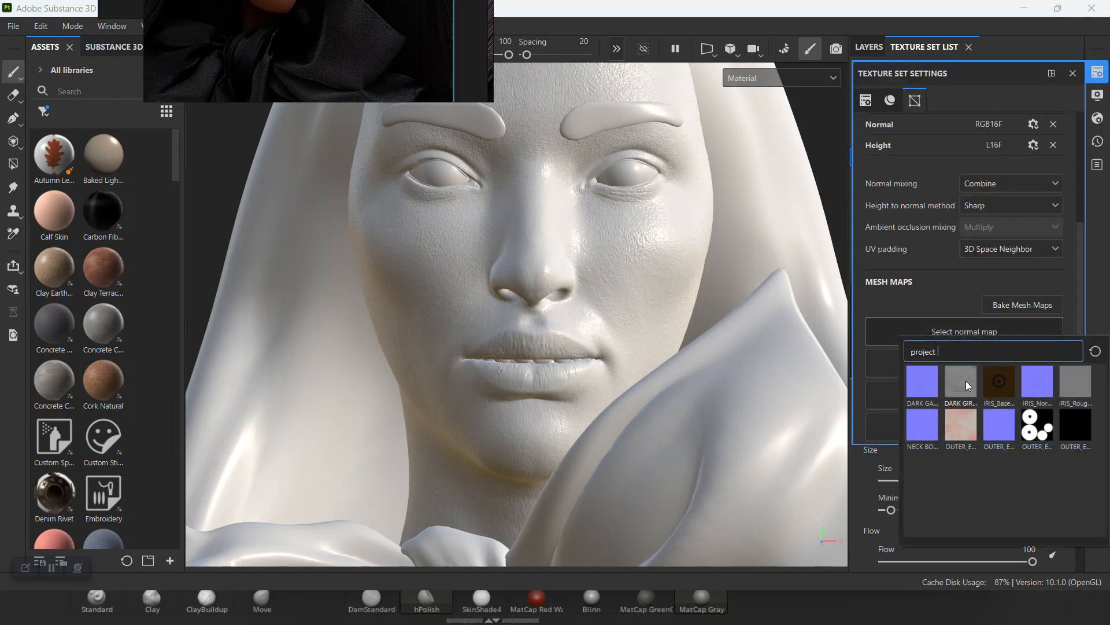
click(926, 440)
Examine the folds of the neck bow and the nearby face from several angles to judge the normal map's effect
alt+drag(636, 365, 607, 310)
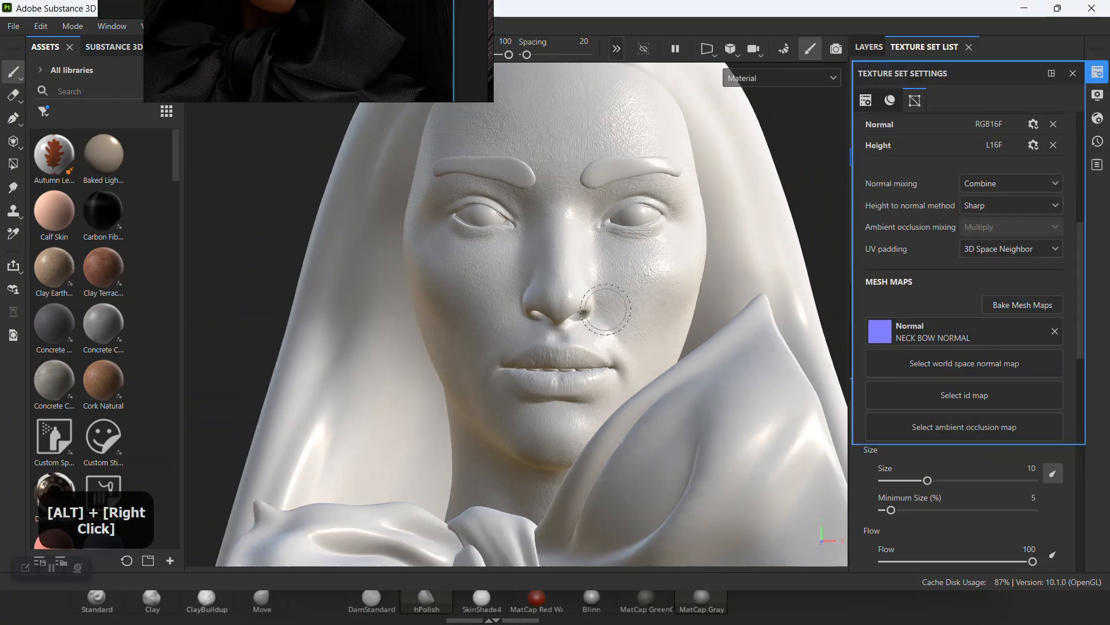
alt+middle_drag(607, 309, 625, 301)
alt+drag(625, 300, 654, 291)
alt+right_drag(655, 290, 665, 315)
alt+drag(665, 316, 677, 329)
alt+middle_drag(677, 329, 661, 249)
alt+drag(661, 249, 665, 289)
alt+middle_drag(665, 289, 646, 312)
alt+right_drag(646, 313, 643, 316)
alt+drag(643, 315, 740, 375)
alt+middle_drag(740, 375, 729, 389)
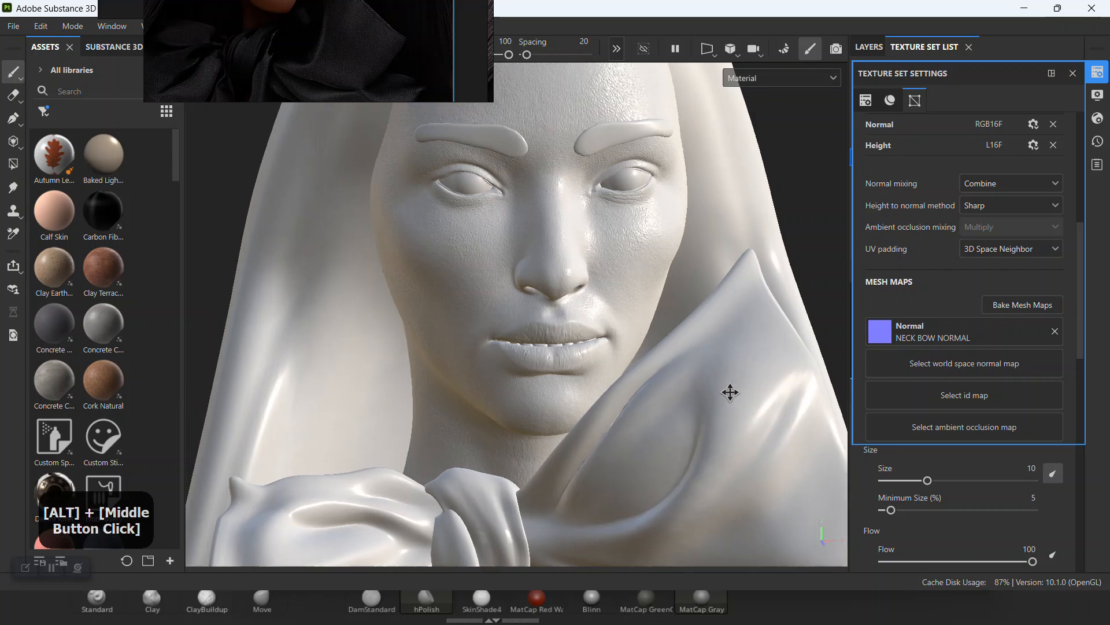
alt+right_drag(729, 389, 715, 400)
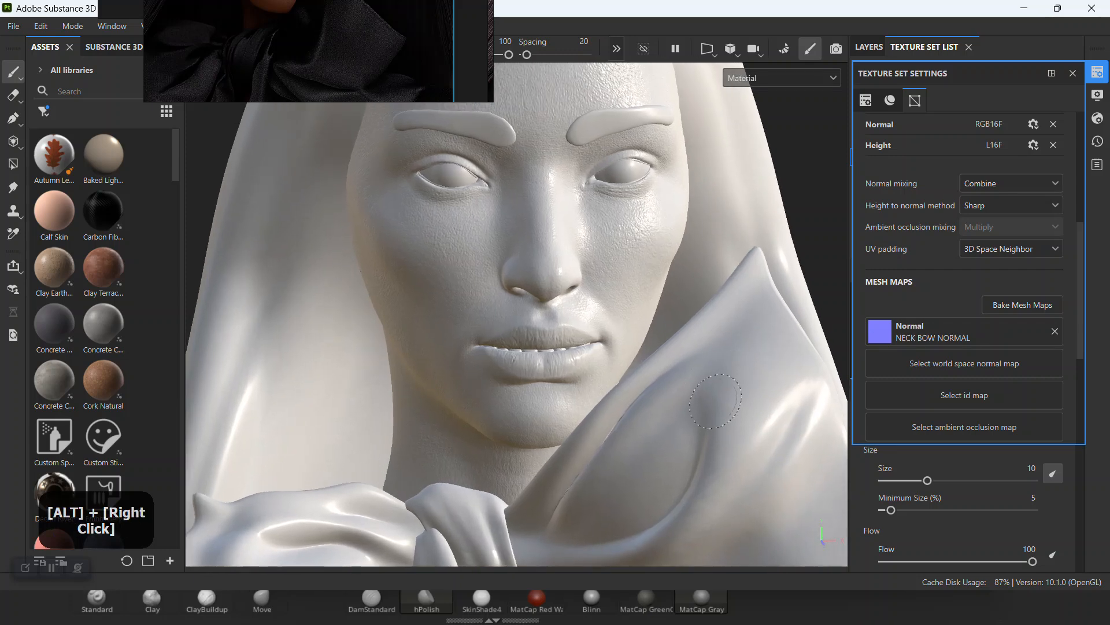
Switch to ZBrush and make the neck bow the active subtool
click(1027, 9)
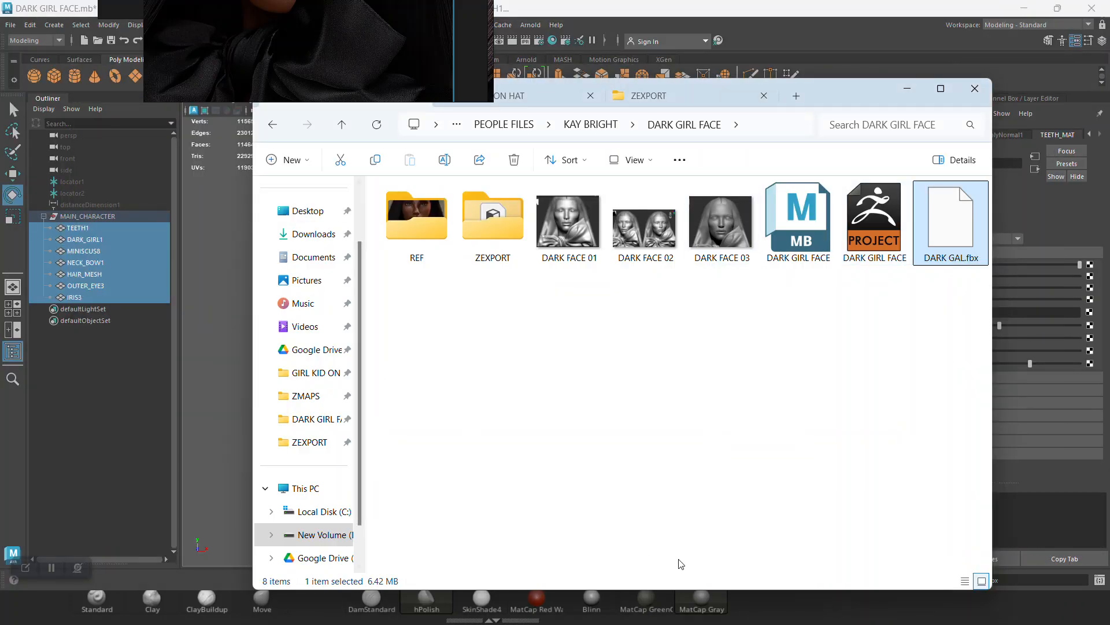
click(909, 86)
click(1024, 8)
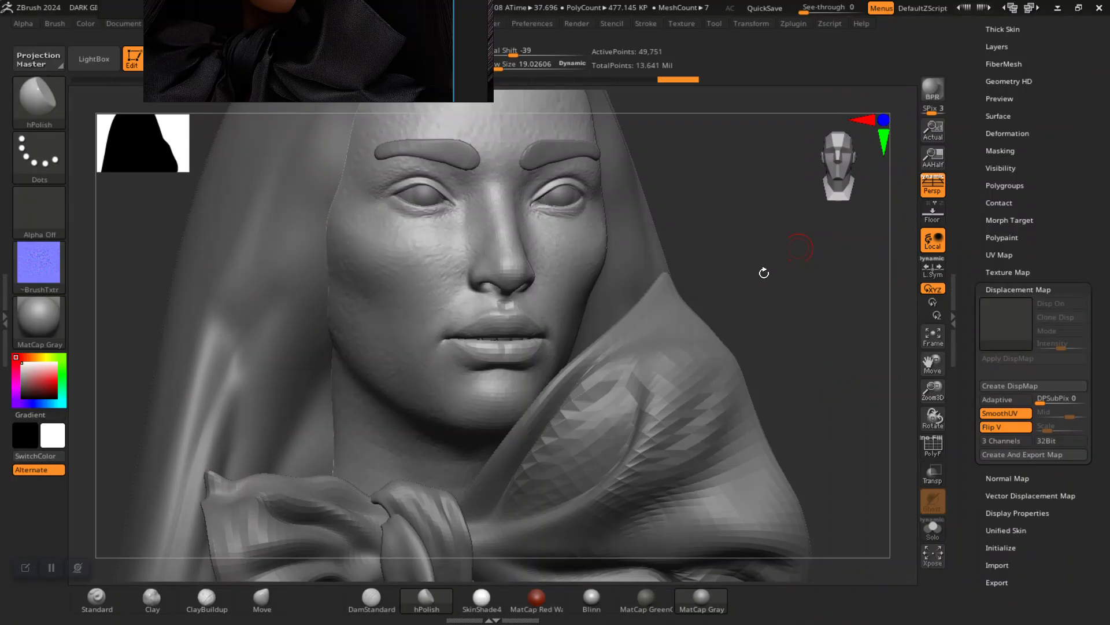
drag(780, 285, 747, 293)
alt+click(689, 413)
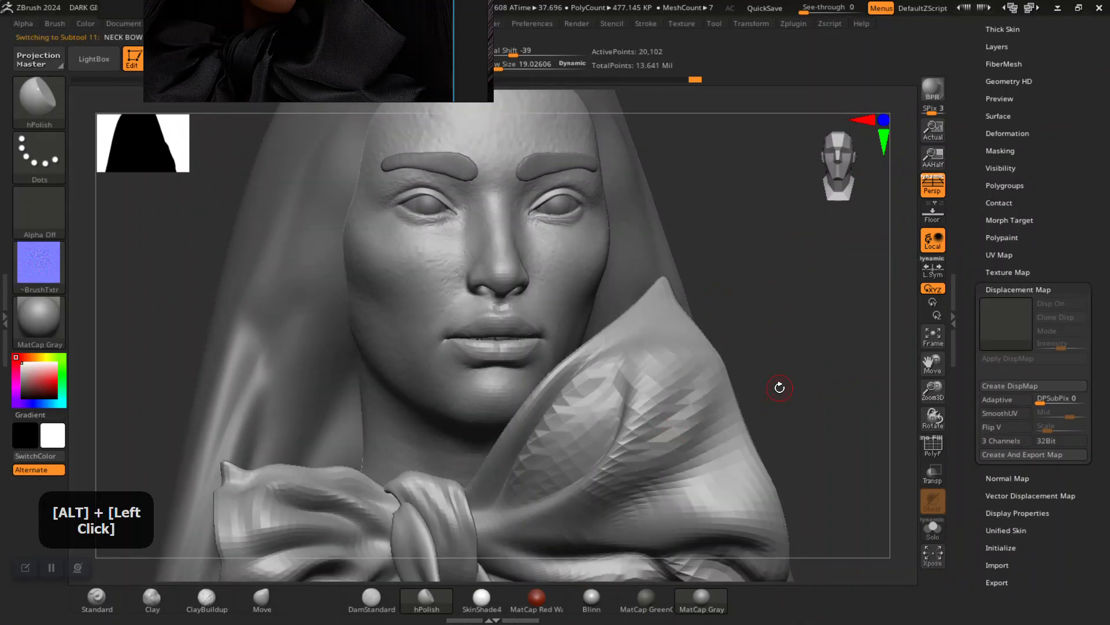
Raise the neck bow's subdivision level and divide its geometry further for smoother folds
key(d)
key(d)
alt+drag(797, 376, 850, 441)
alt+drag(861, 262, 873, 223)
drag(964, 188, 978, 509)
click(1004, 278)
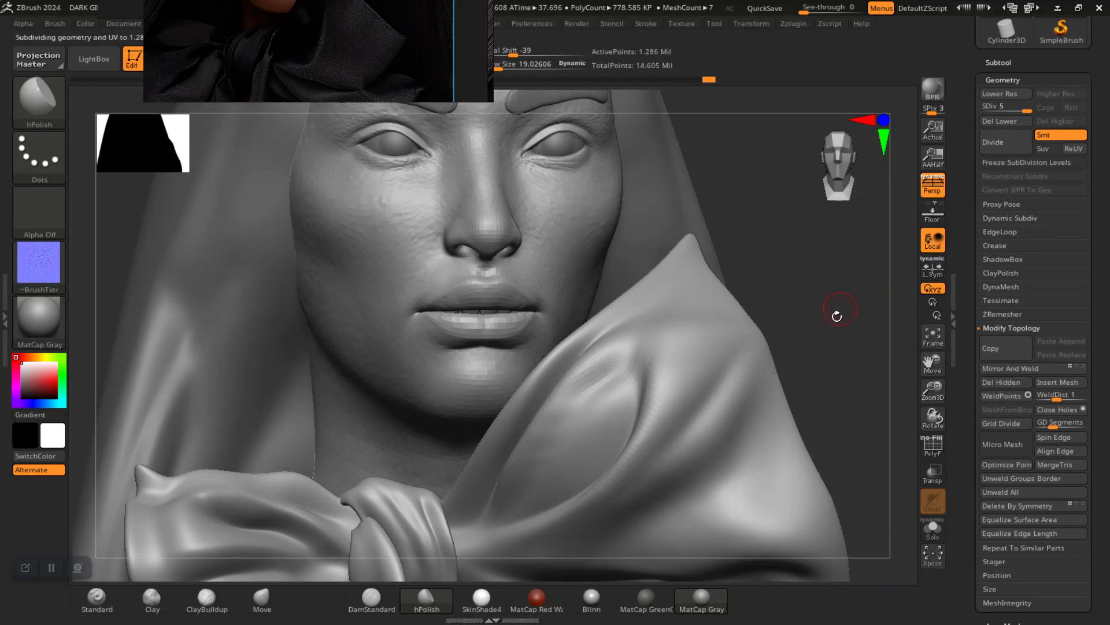
alt+drag(833, 312, 782, 337)
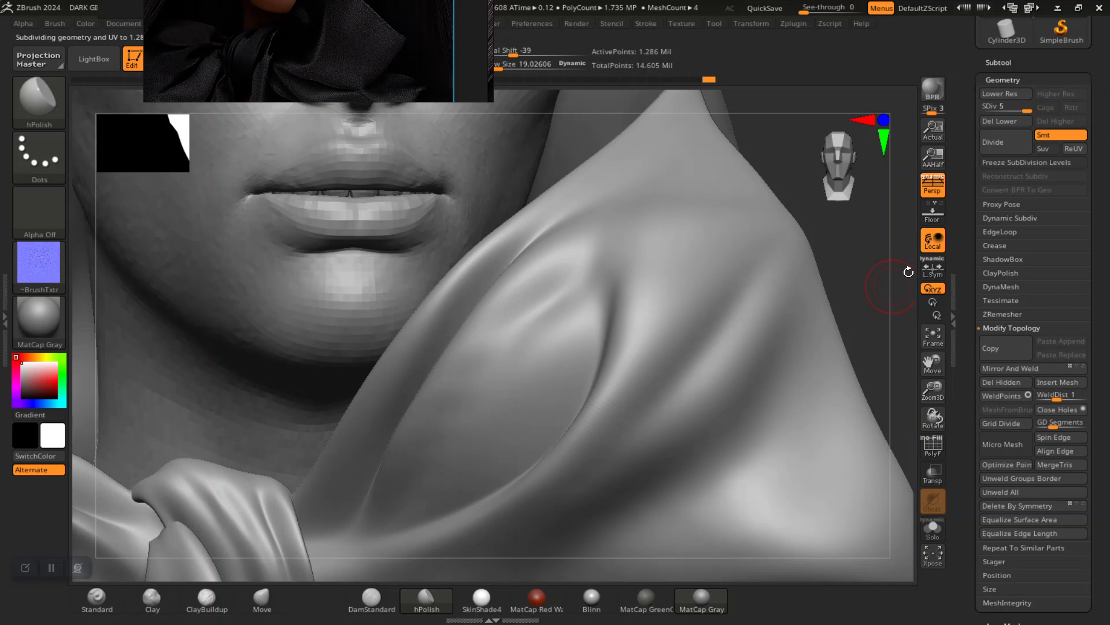
click(990, 145)
alt+drag(881, 282, 796, 251)
Create the neck bow's normal map from a lower subdivision level and clone it to the texture library
scroll(990, 401, down, 8)
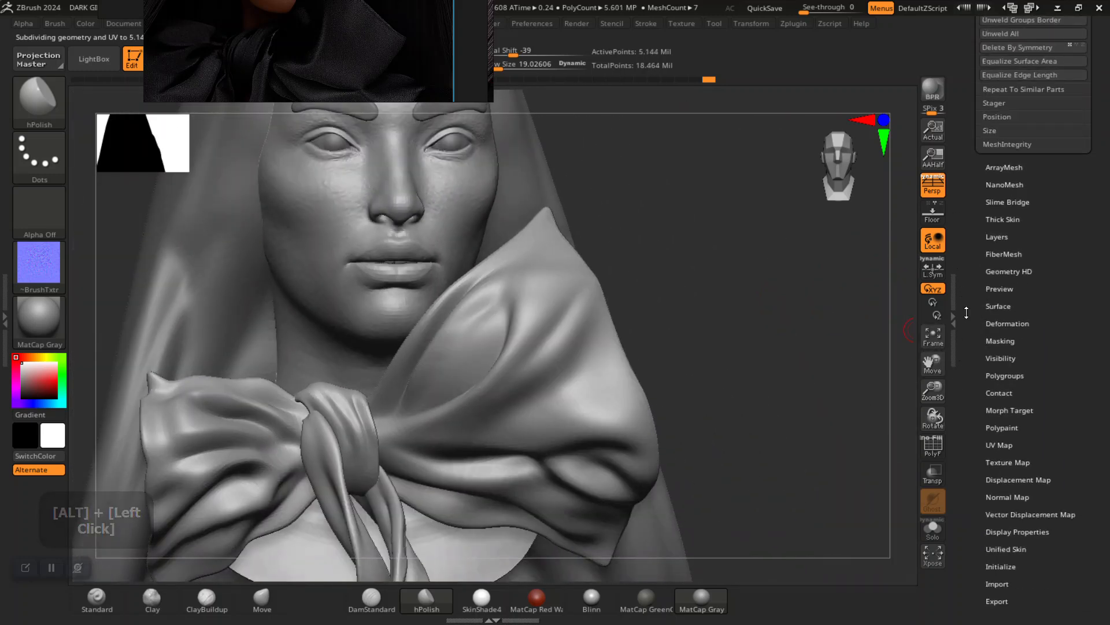
click(995, 443)
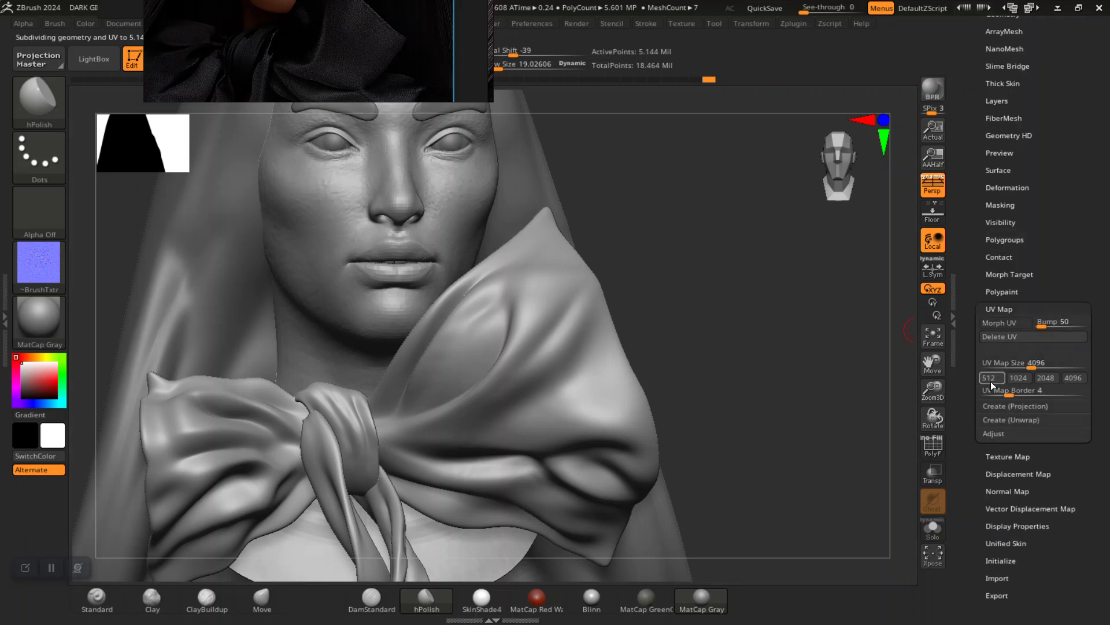
click(998, 490)
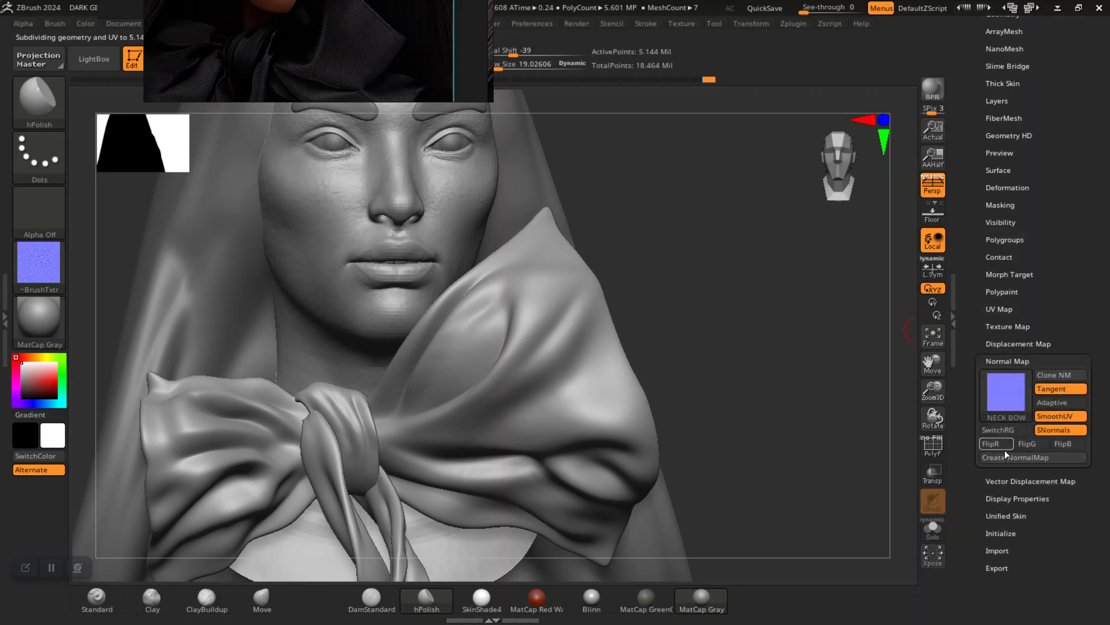
click(1004, 456)
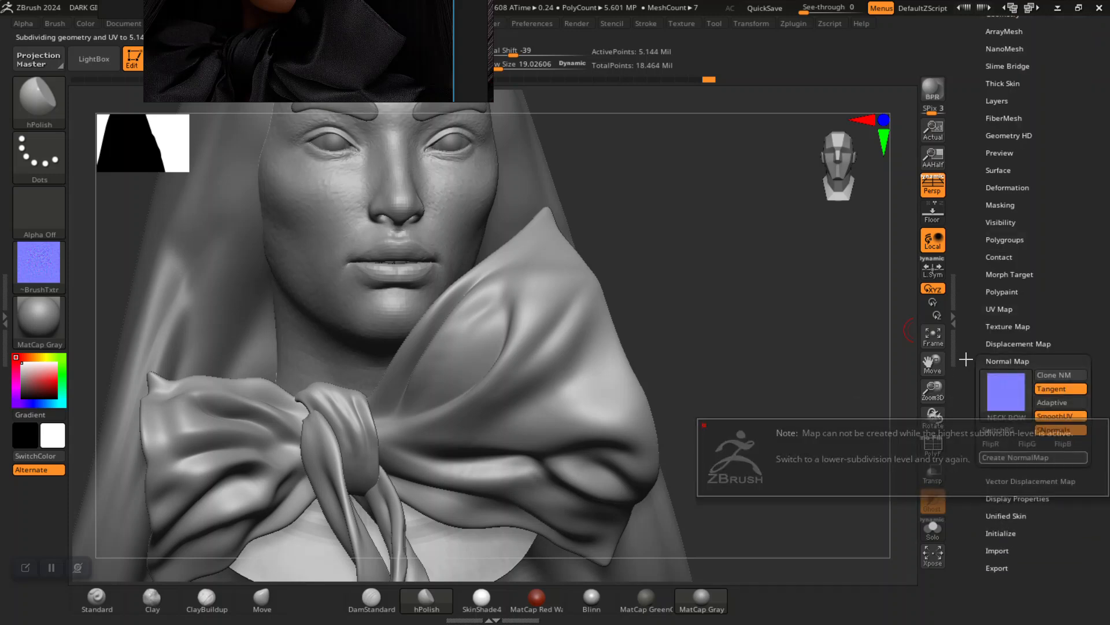
key(shift+d)
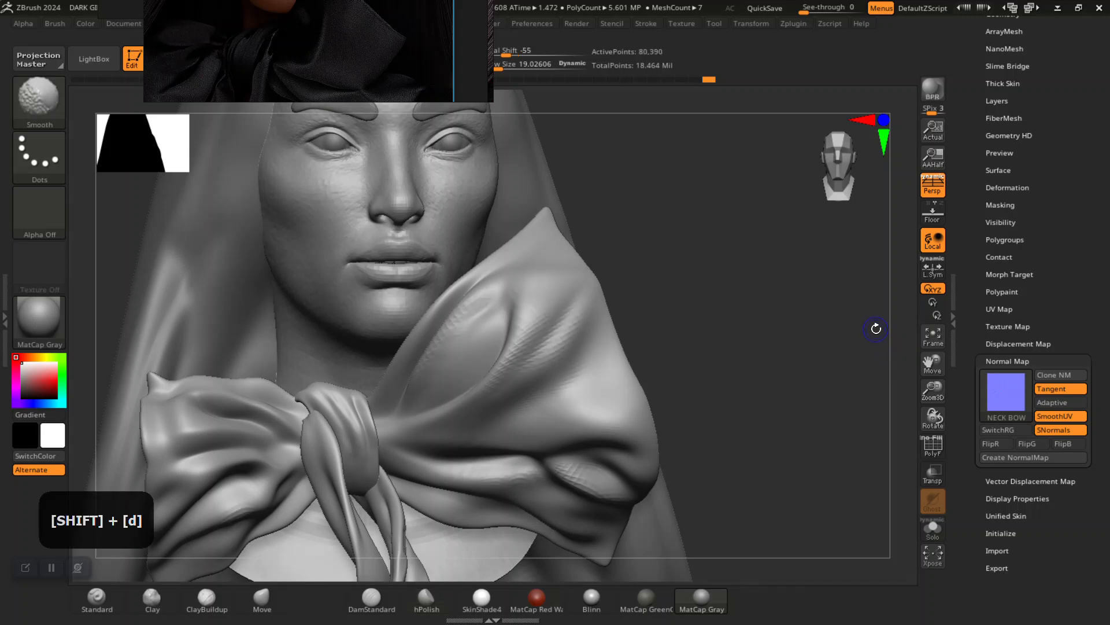
mouse_move(744, 341)
alt+mouse_down()
mouse_move(811, 379)
mouse_move(1005, 391)
alt+mouse_up()
click(1000, 458)
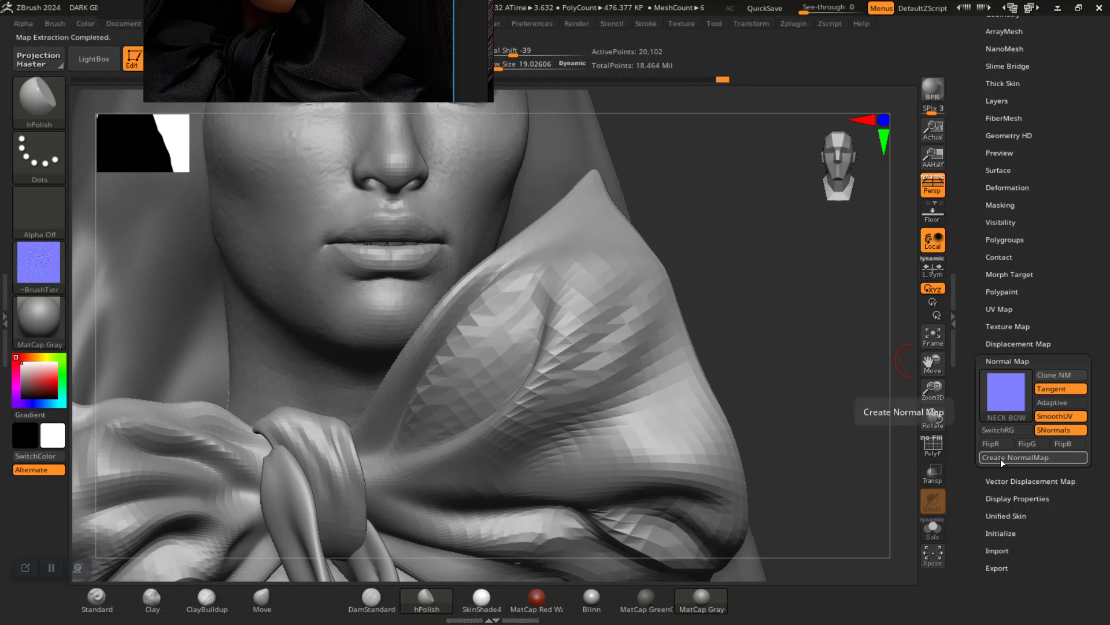
mouse_move(1019, 392)
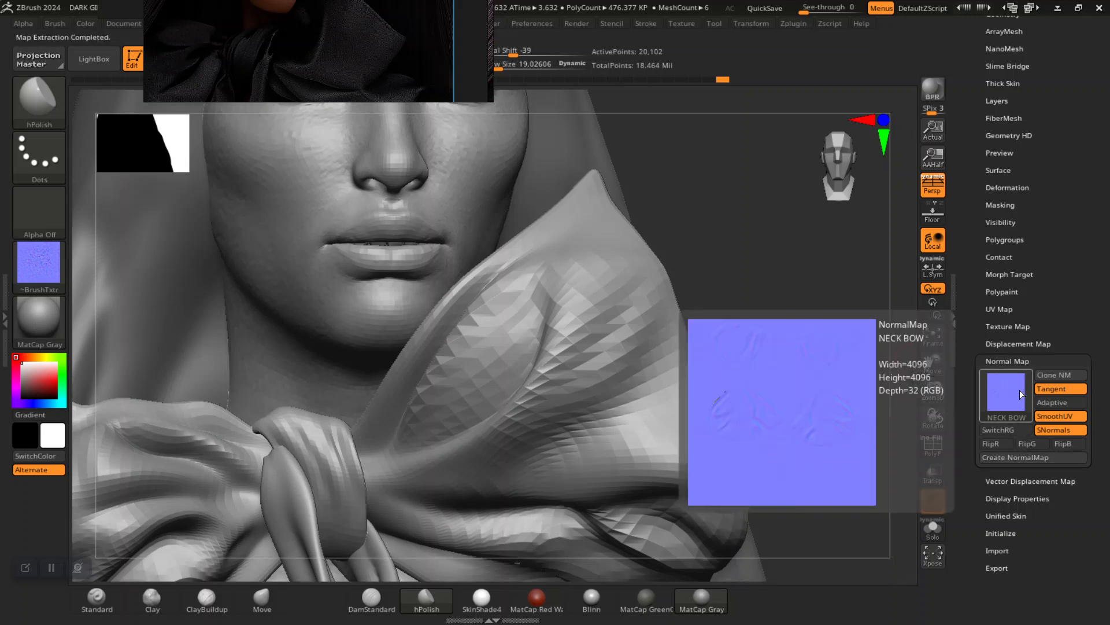
click(1054, 375)
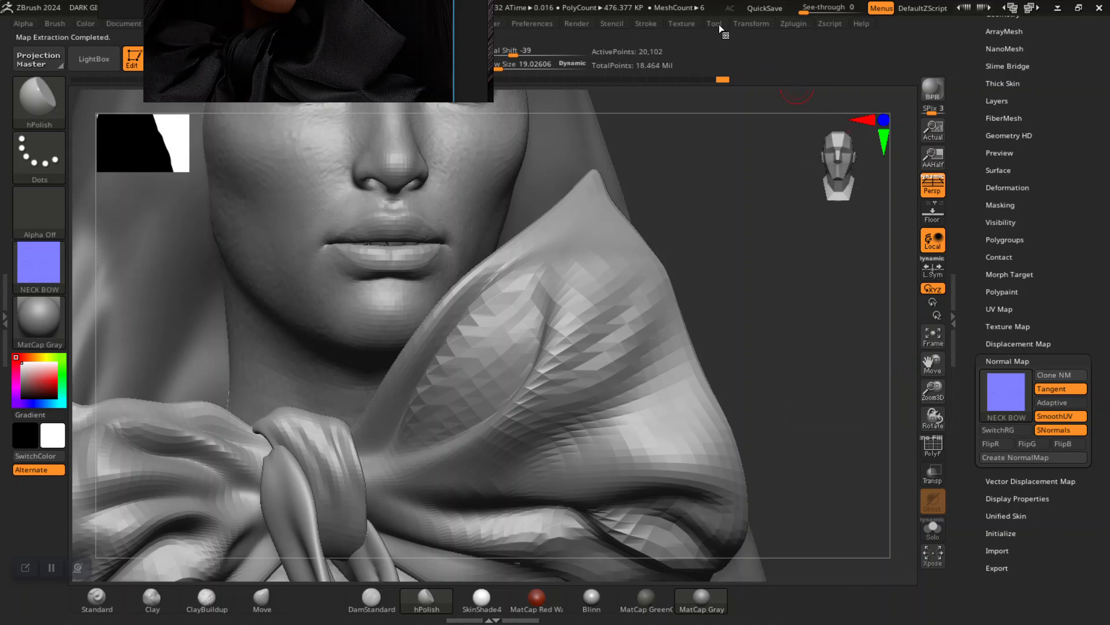
Flip the cloned neck bow texture vertically and export it as a PNG to the ZMAPS folder, replacing NECK BOW NORMAL
click(694, 24)
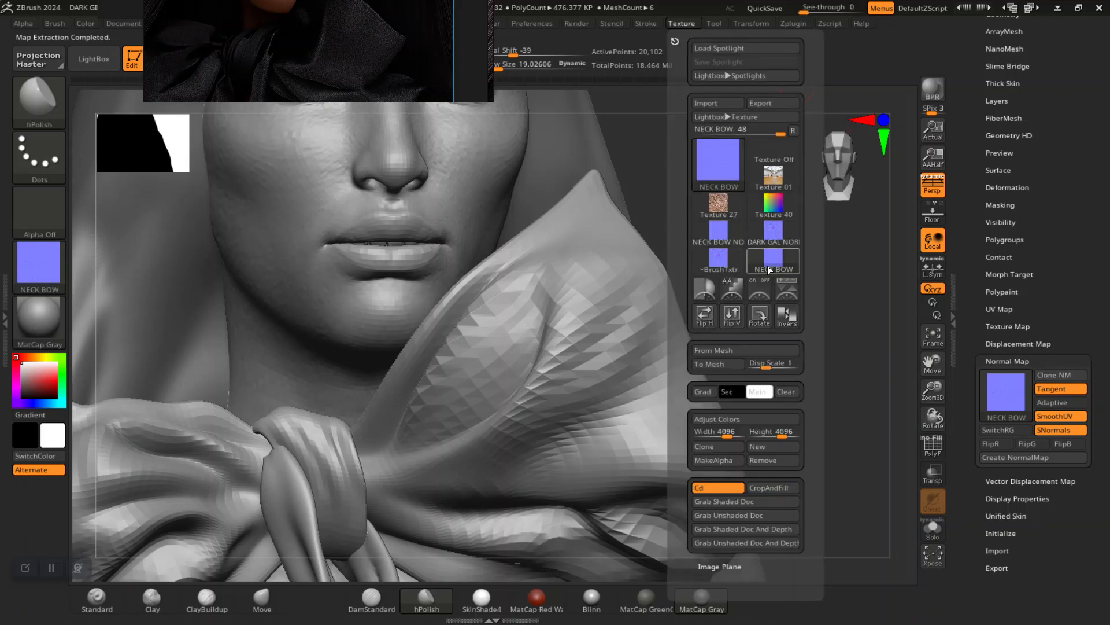
click(732, 317)
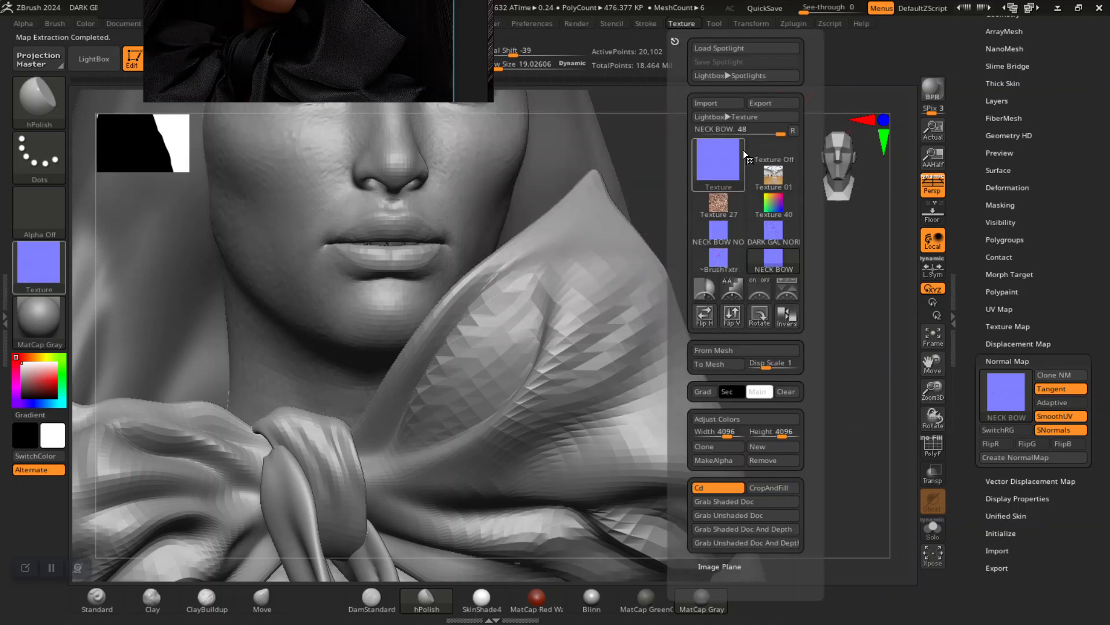
double_click(613, 255)
double_click(567, 245)
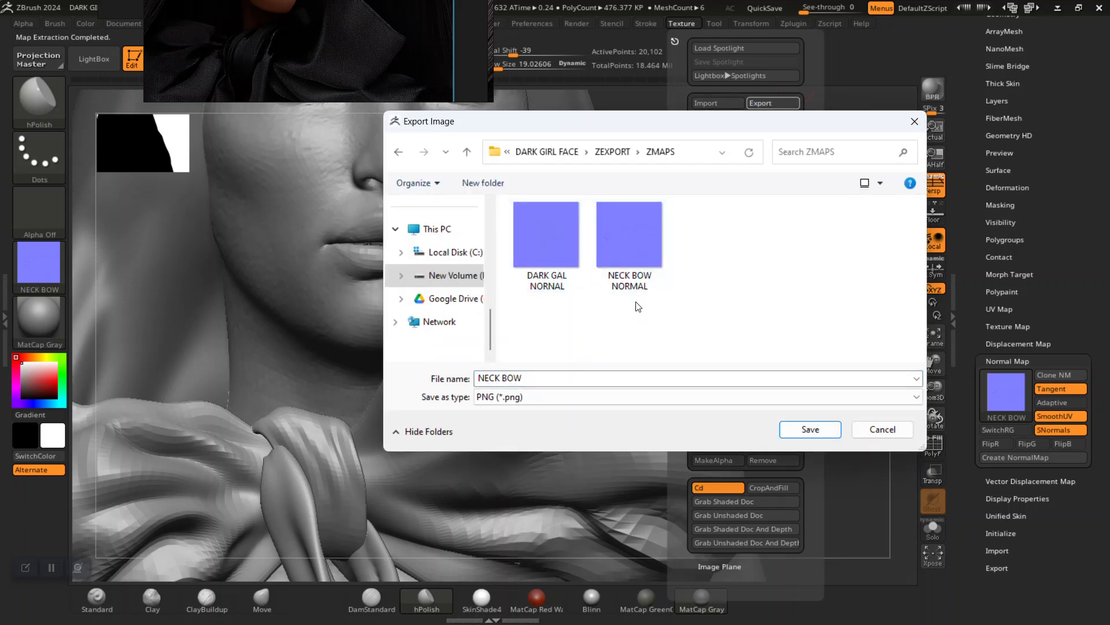
click(629, 263)
click(801, 428)
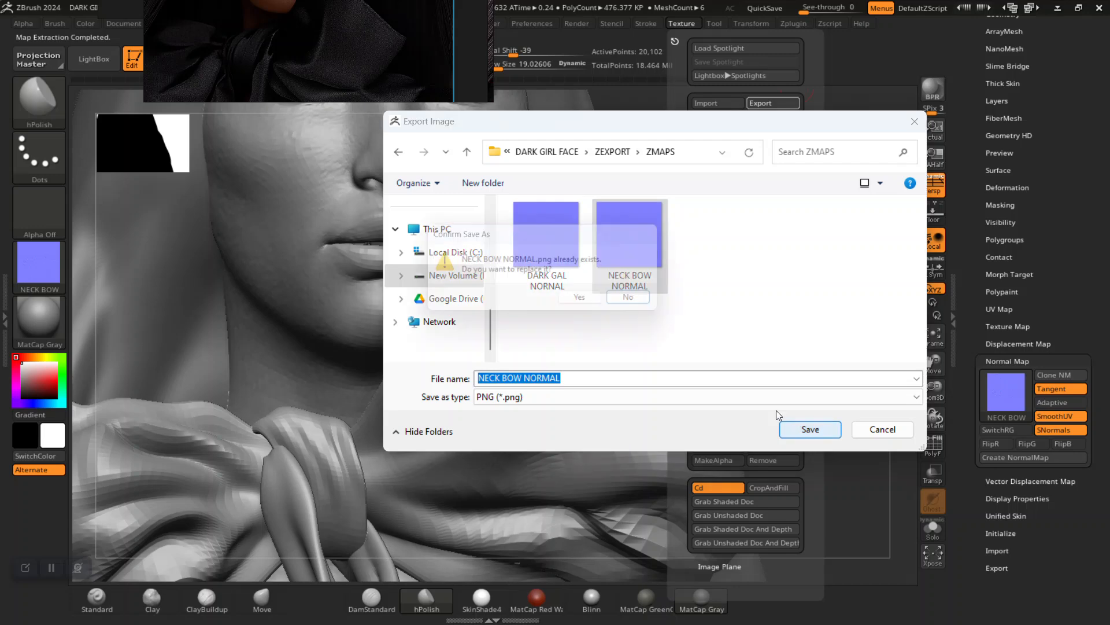
click(605, 301)
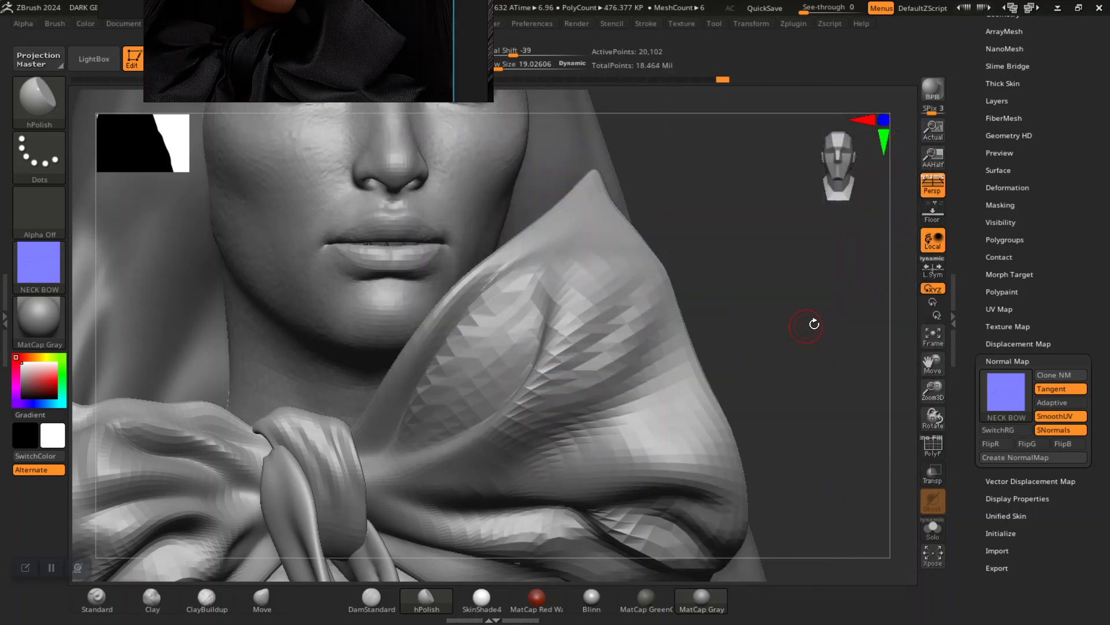
Switch back to Substance 3D Painter and remove the normal mesh map from the NECKBOW_MAT texture set
key(alt+Tab)
key(alt+Tab)
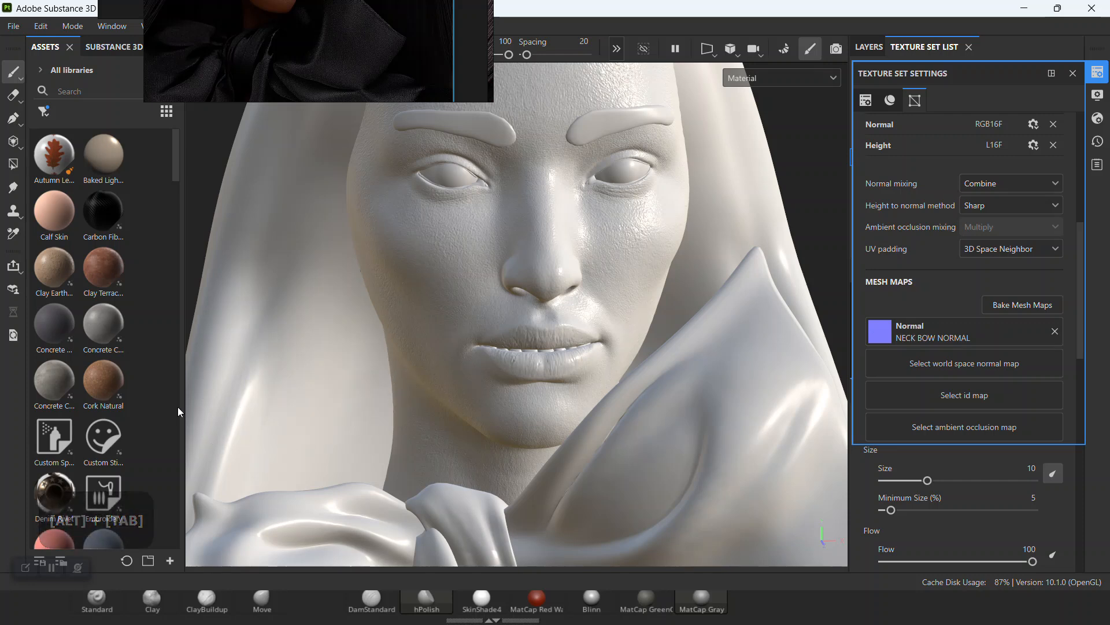
click(1053, 332)
alt+right_drag(636, 289, 613, 312)
Find the NECK BOW NORMAL texture in the assets, reload it, and assign it as NECKBOW_MAT's normal mesh map
click(43, 112)
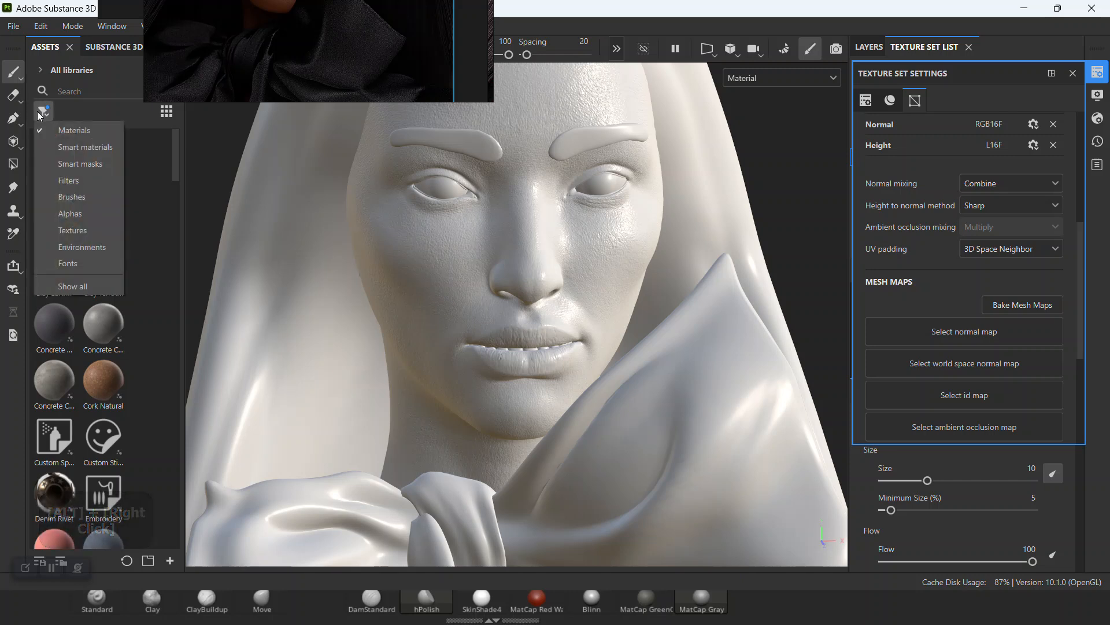
click(82, 234)
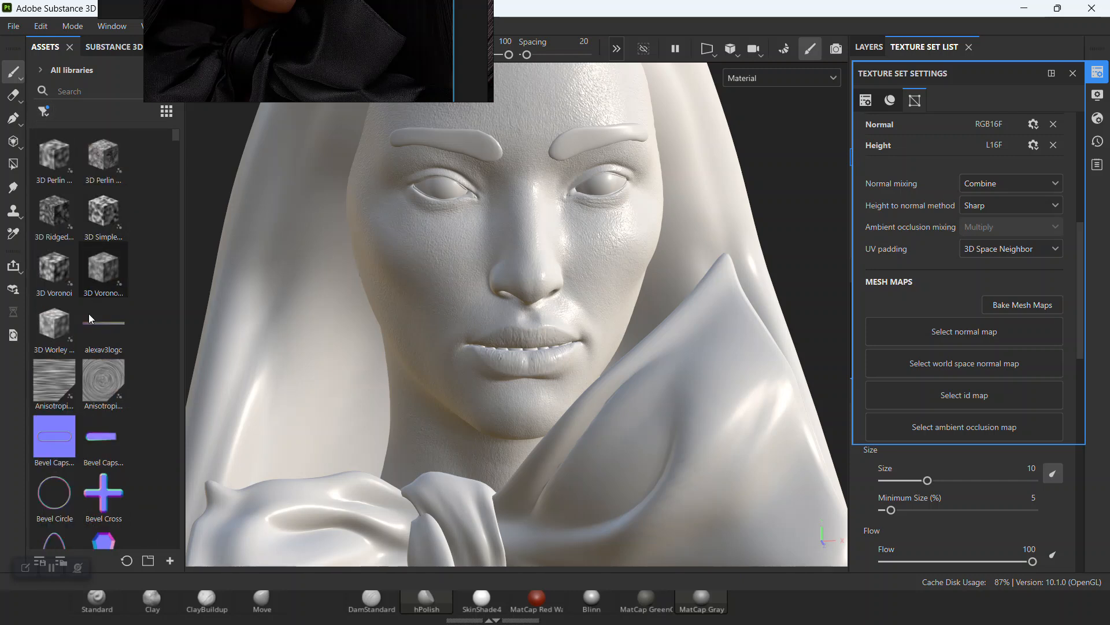
click(80, 92)
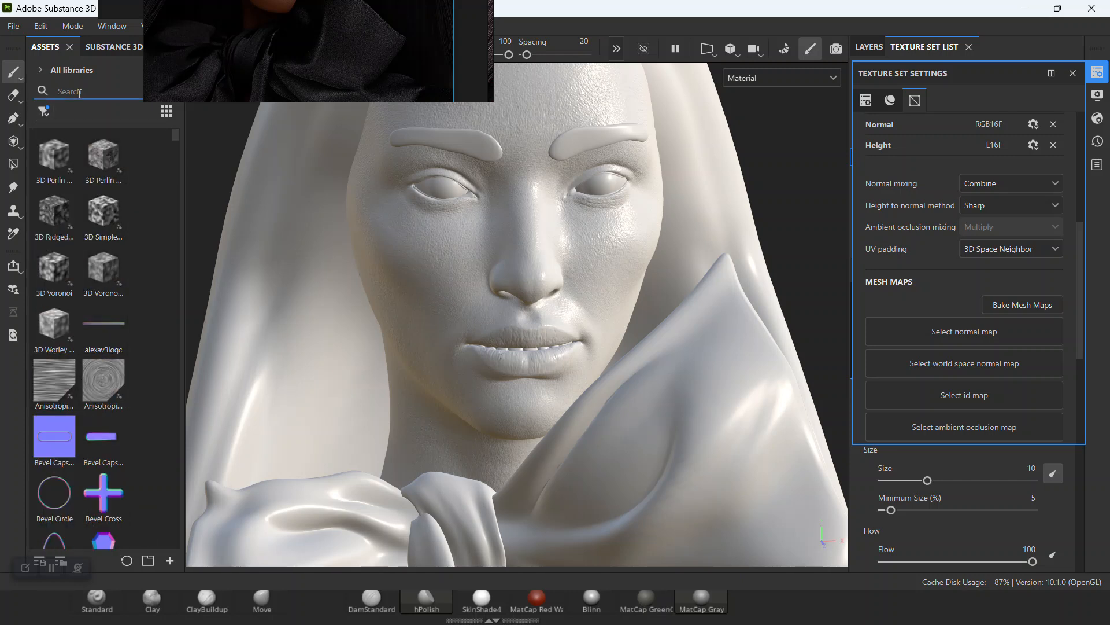
text(NECK)
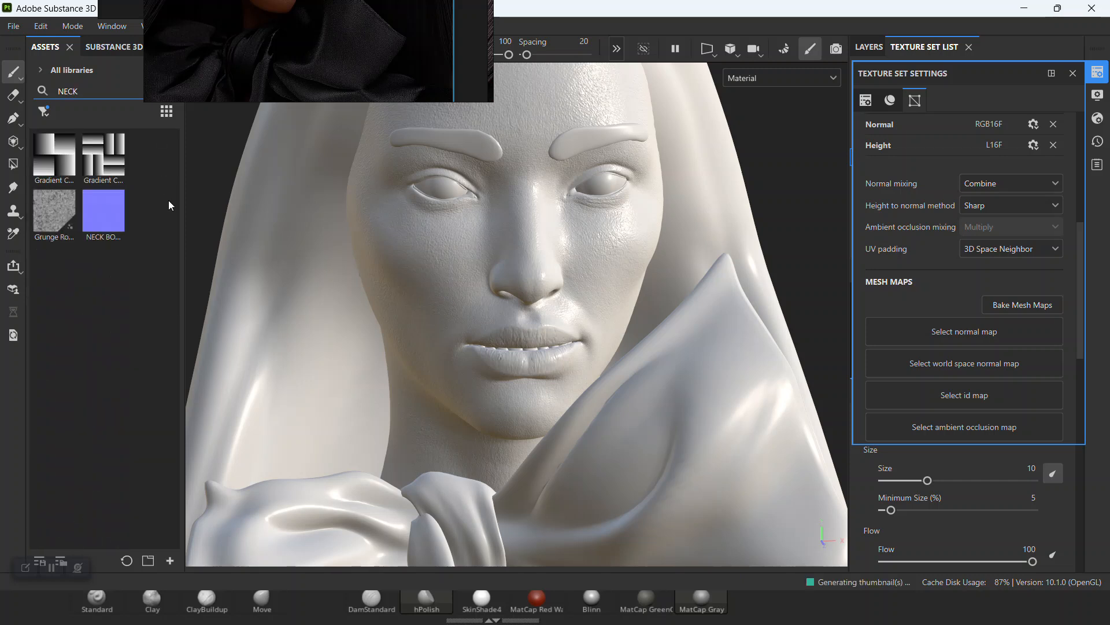
right_click(104, 212)
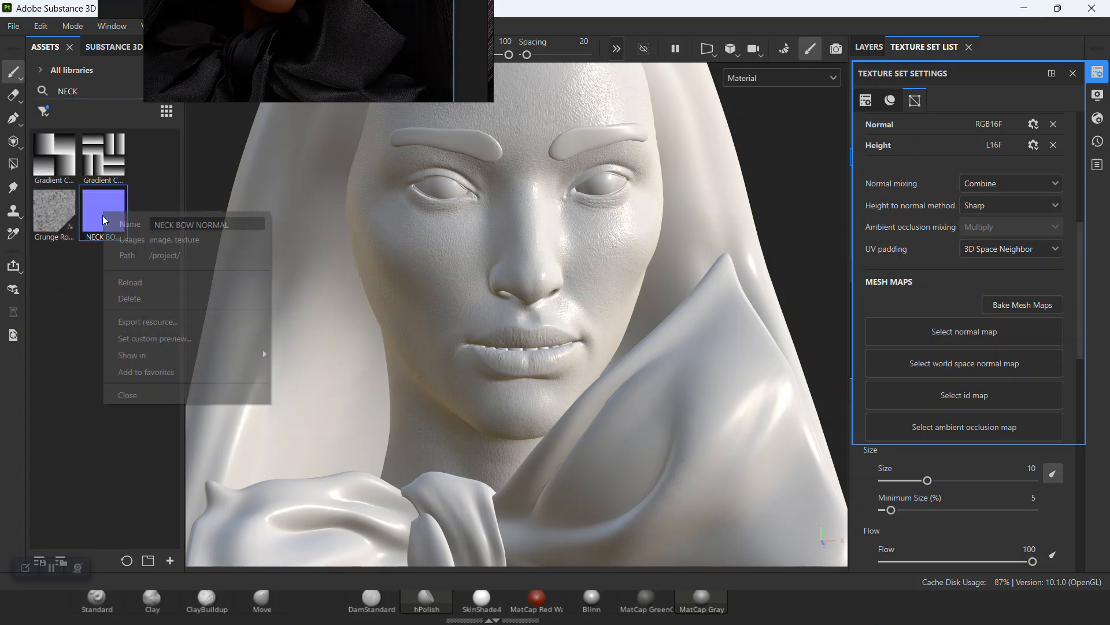
click(155, 284)
drag(130, 232, 921, 331)
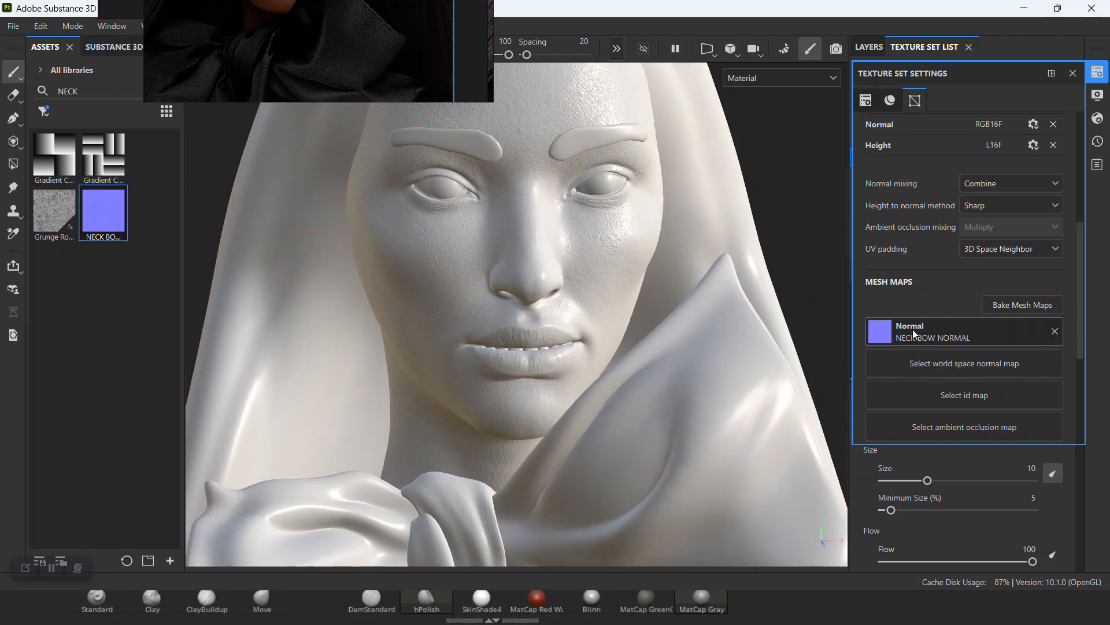
Examine the neck bow's folds from several angles, comparing the surface with and without its normal mesh map
alt+middle_drag(655, 425, 642, 335)
alt+right_drag(642, 335, 659, 324)
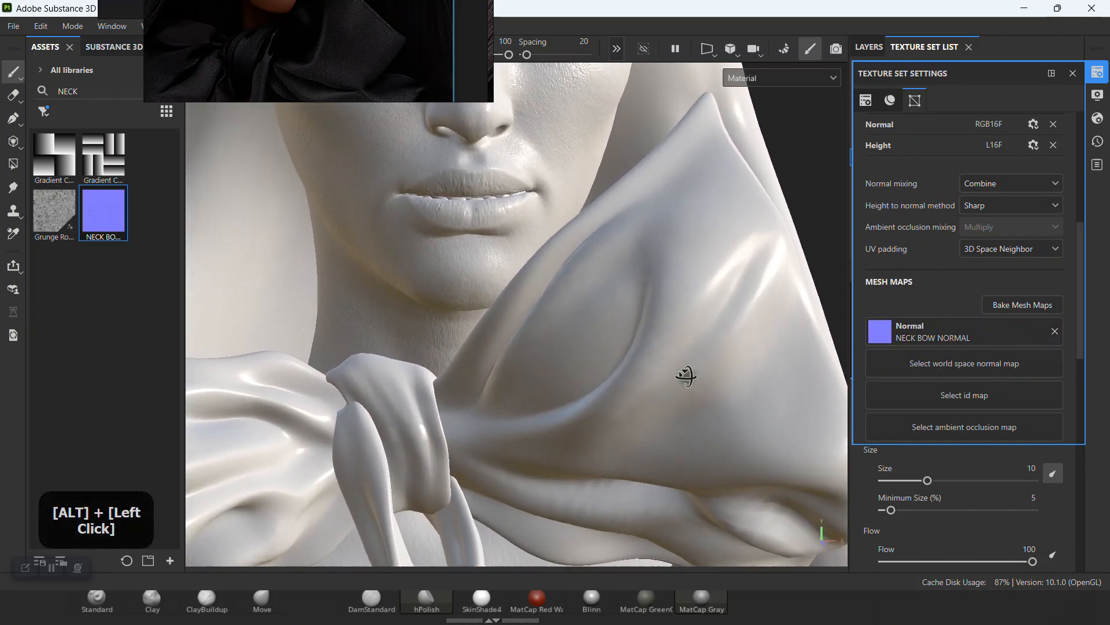
alt+drag(659, 324, 694, 330)
alt+right_drag(694, 330, 677, 359)
alt+drag(676, 358, 662, 373)
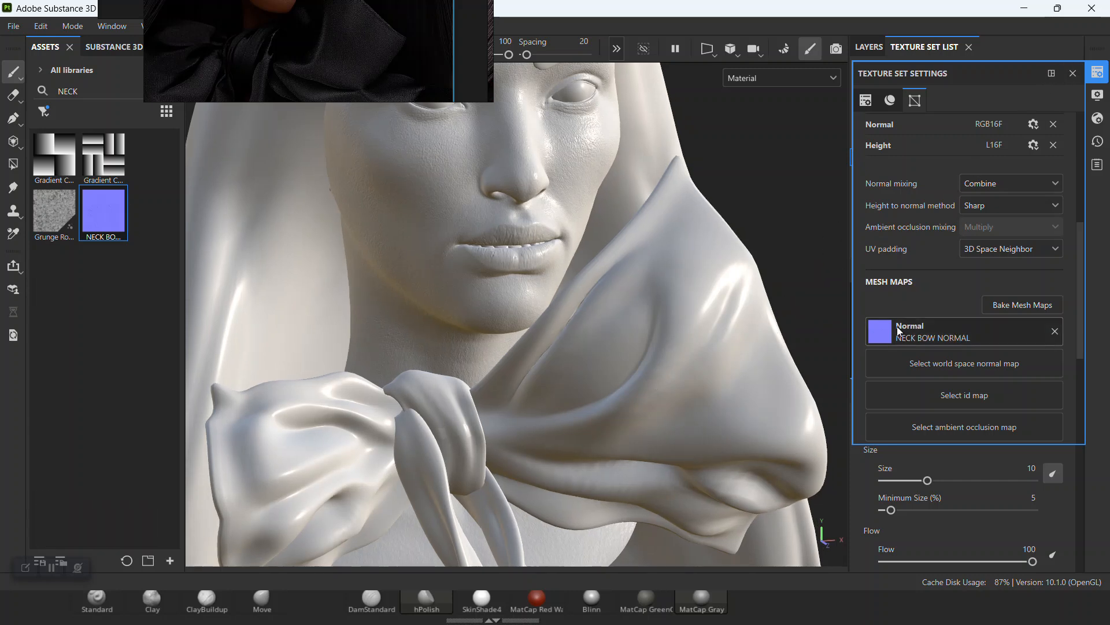
alt+right_drag(439, 340, 546, 391)
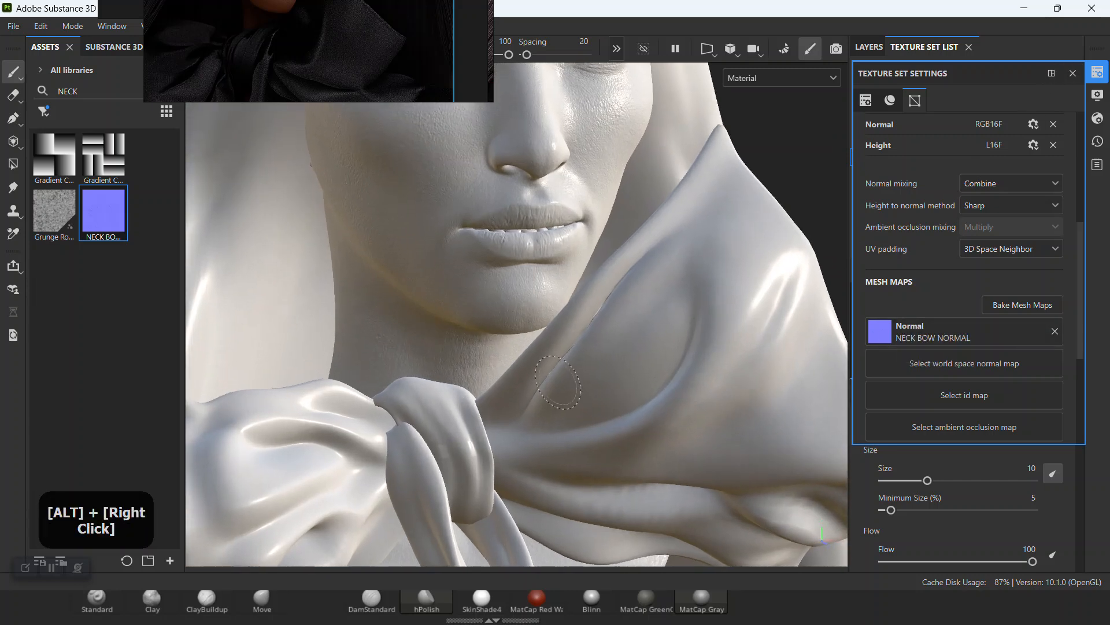
alt+drag(546, 391, 744, 331)
click(1054, 330)
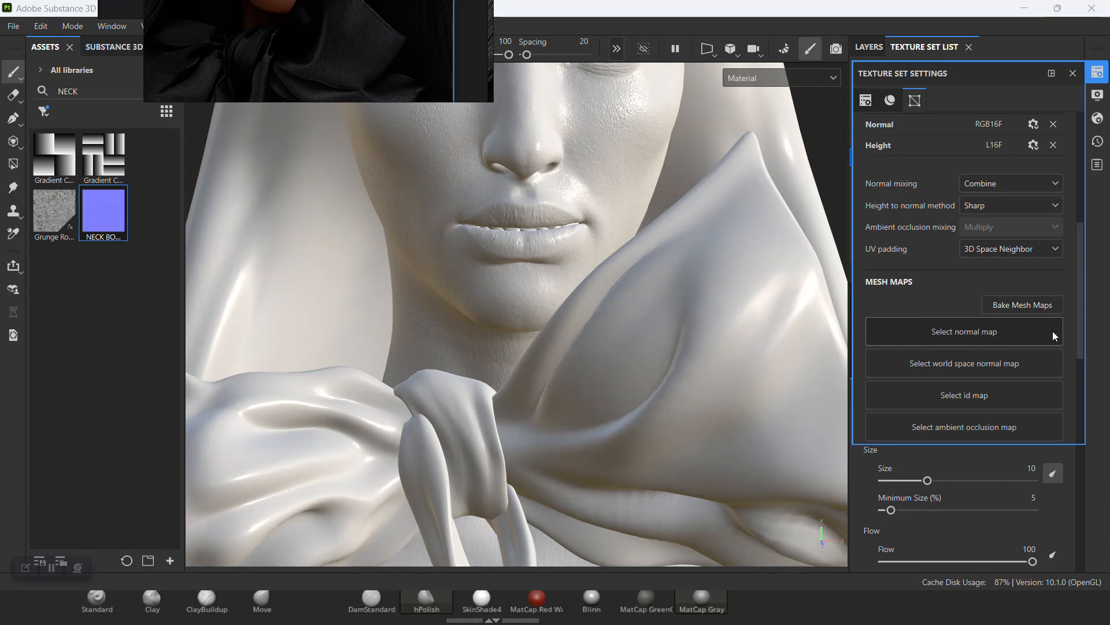
key(ctrl+z)
alt+right_drag(736, 335, 675, 274)
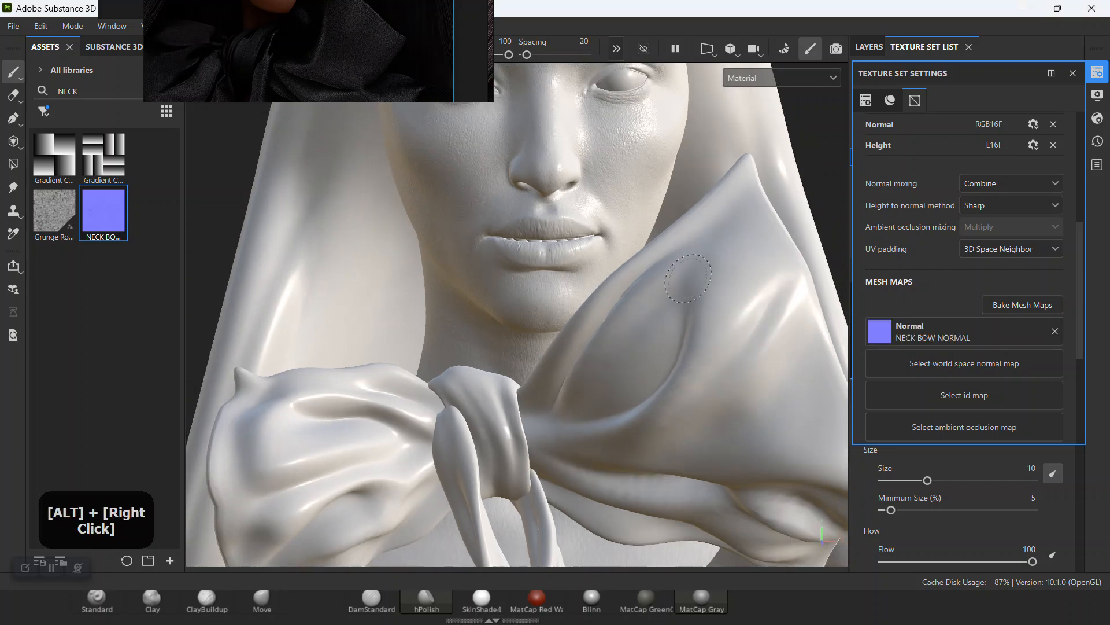
Assign OUTER_EYE_Normal_OpenGL as the normal mesh map of the OUTER_EYE2 texture set
click(1073, 73)
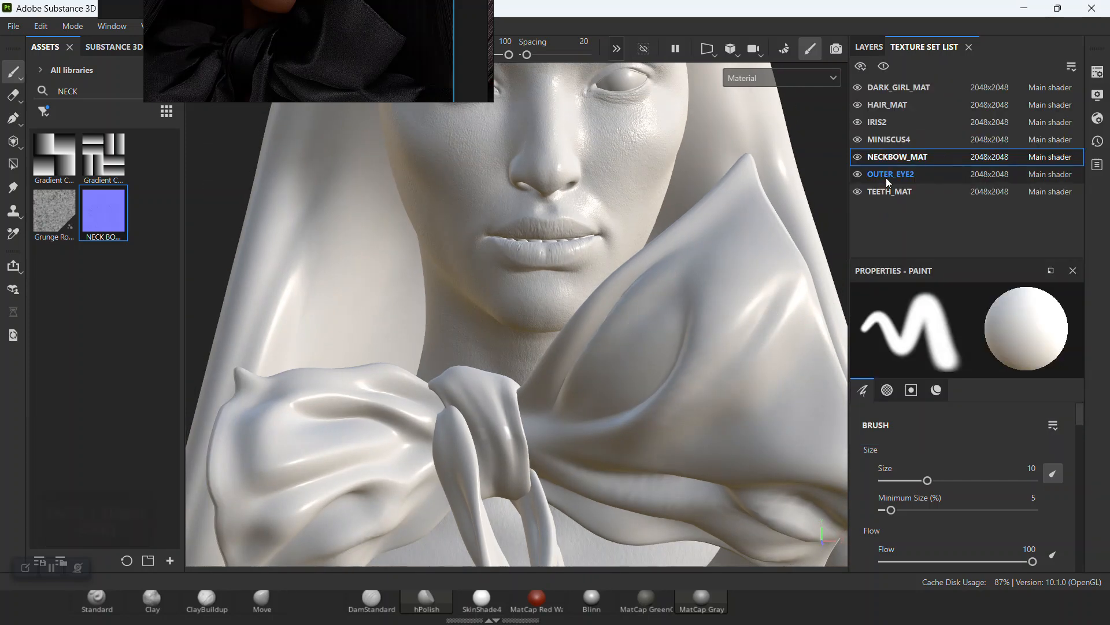
click(1097, 72)
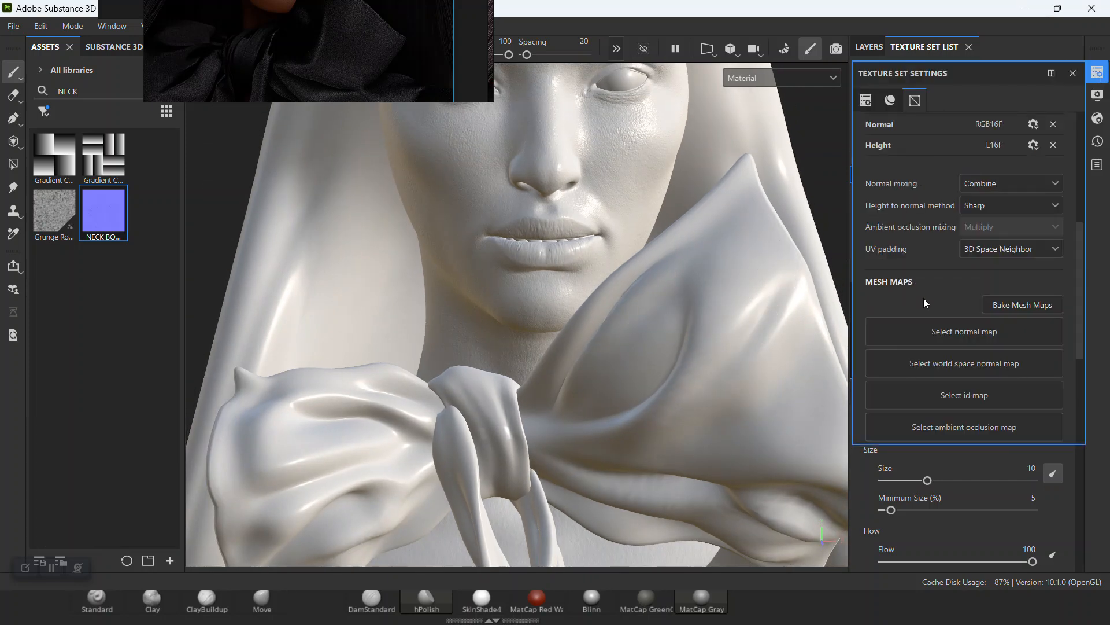
click(939, 341)
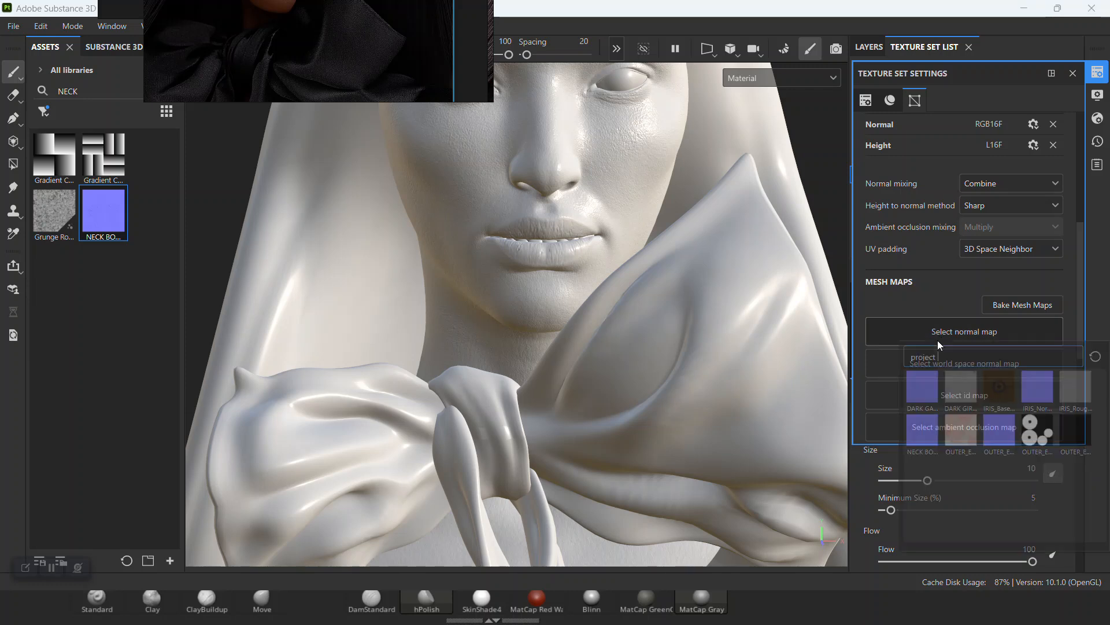
click(1001, 438)
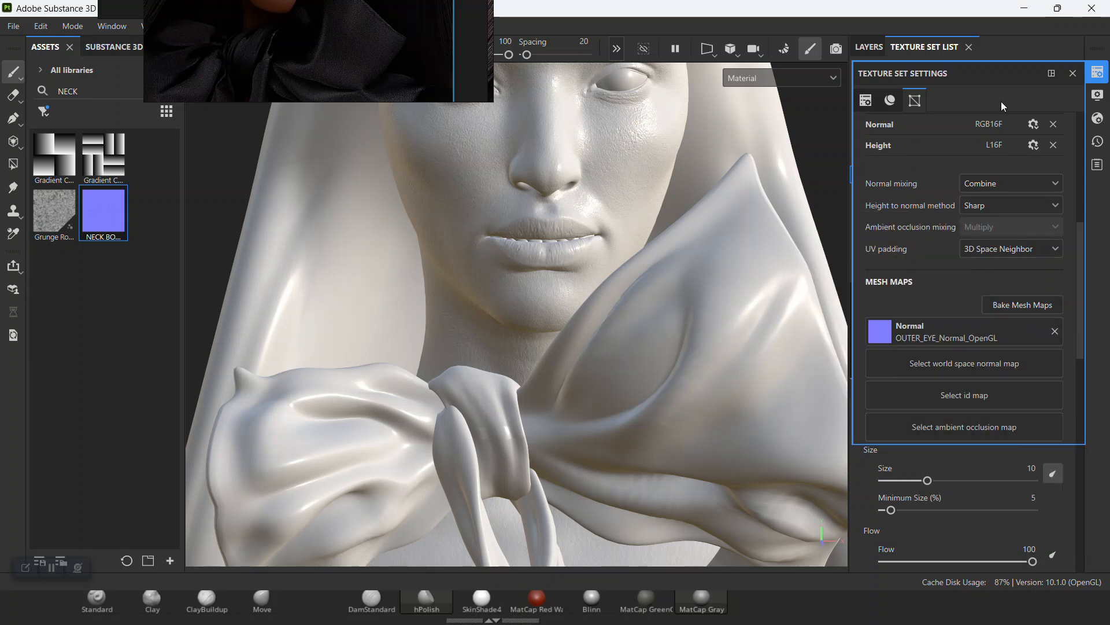
click(1074, 75)
Save the project as SP DARK TEXTURES in the DARK GIRL FACE folder
mouse_move(738, 280)
alt+middle_down()
mouse_move(587, 317)
mouse_move(549, 277)
alt+middle_up()
alt+right_drag(549, 277, 571, 328)
key(ctrl+s)
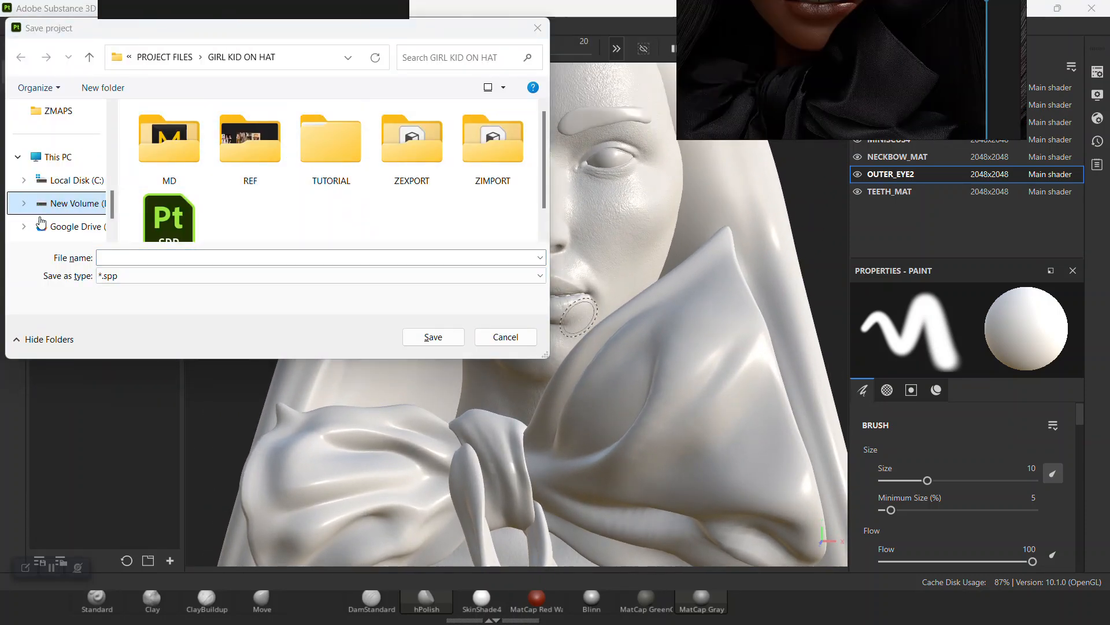
scroll(72, 203, down, 1)
scroll(69, 173, up, 2)
click(72, 136)
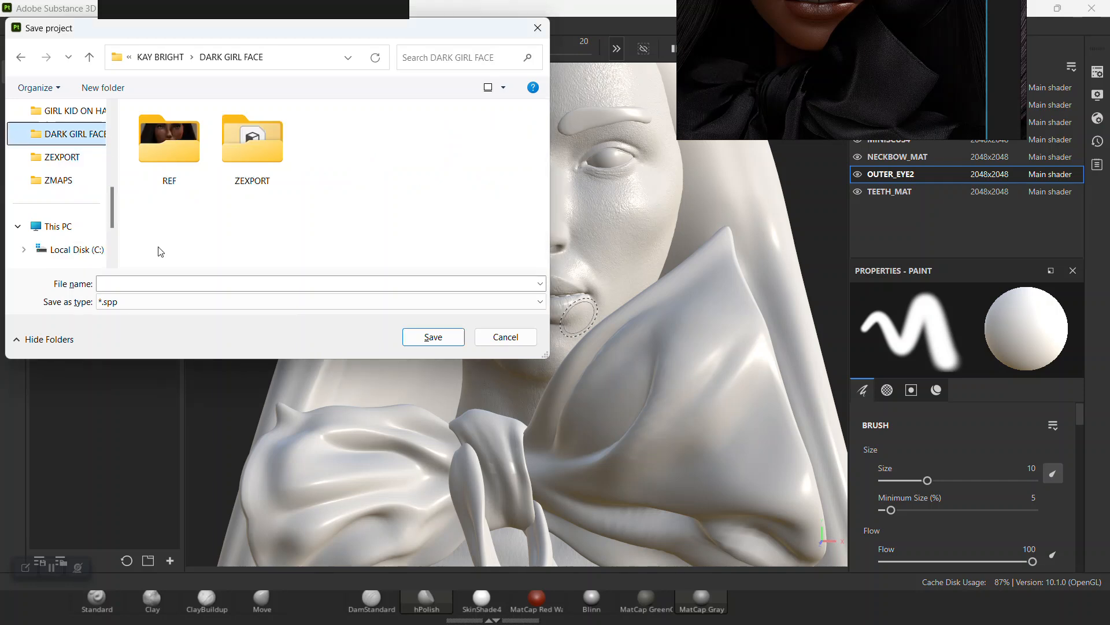
click(137, 281)
text(SP DARK TEXTURES)
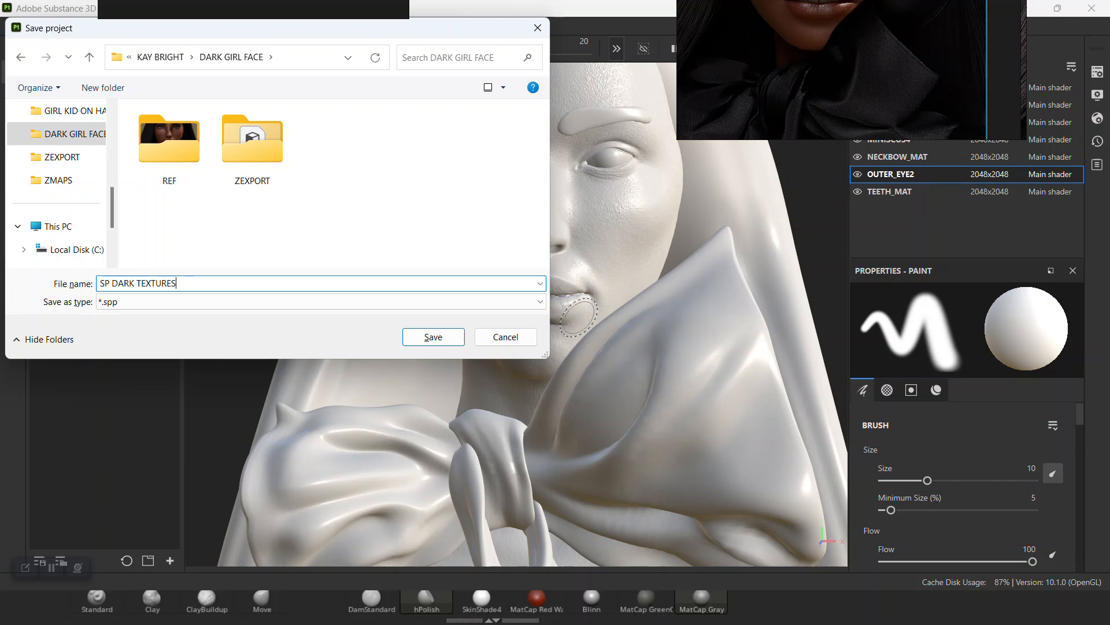
key(Return)
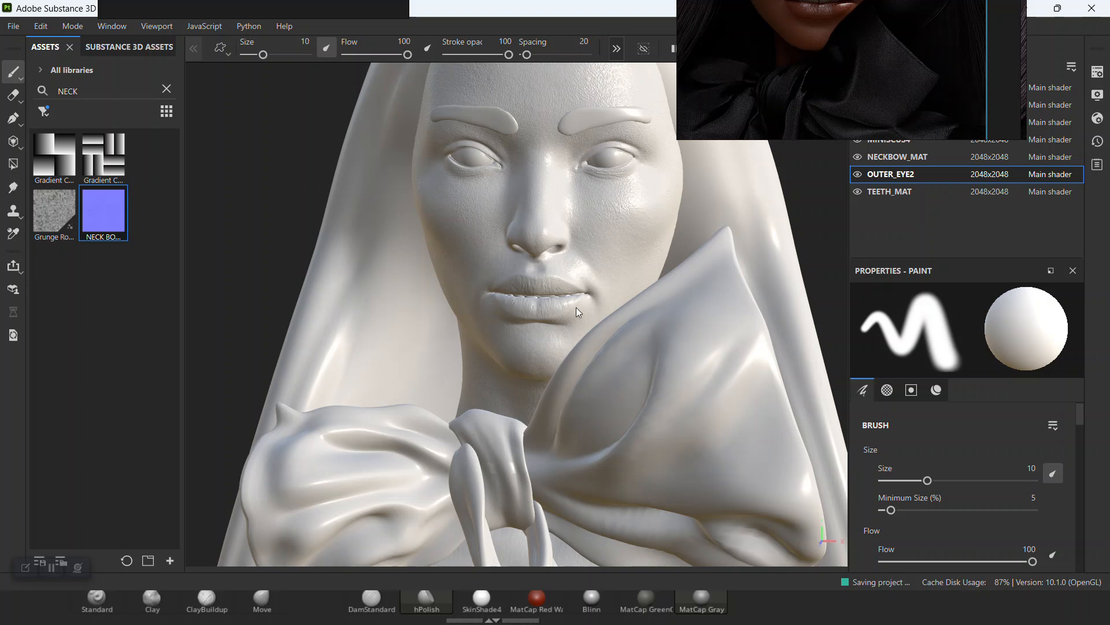
Enter mesh map baking and exclude the HAIR_MAT, MINISCUS4 and TEETH_MAT texture sets from the bake
alt+right_click(527, 303)
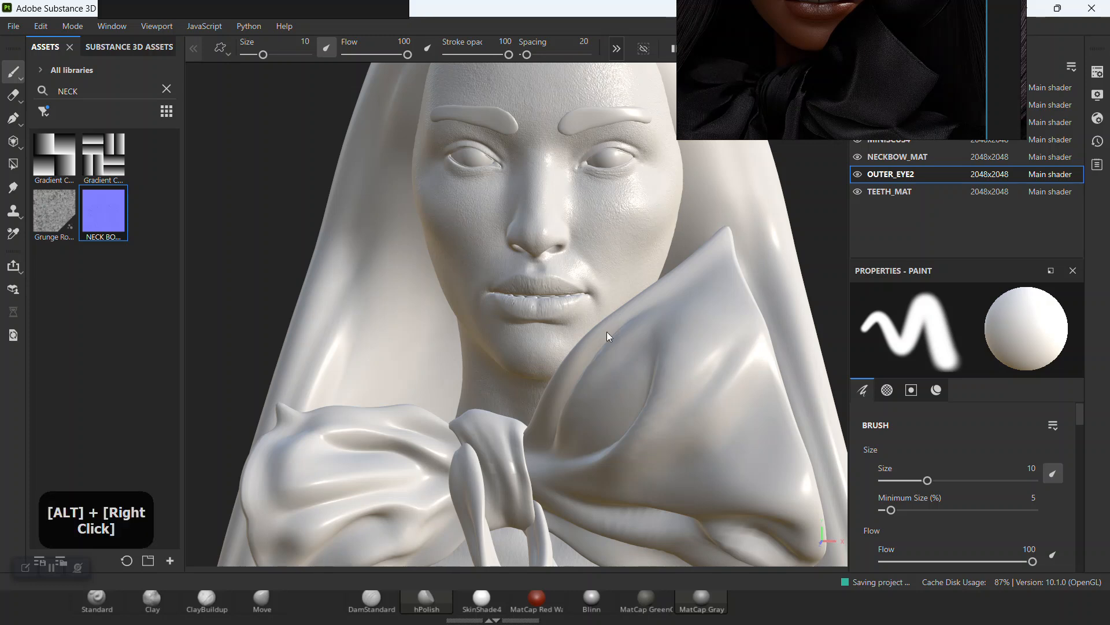
alt+right_drag(324, 312, 320, 352)
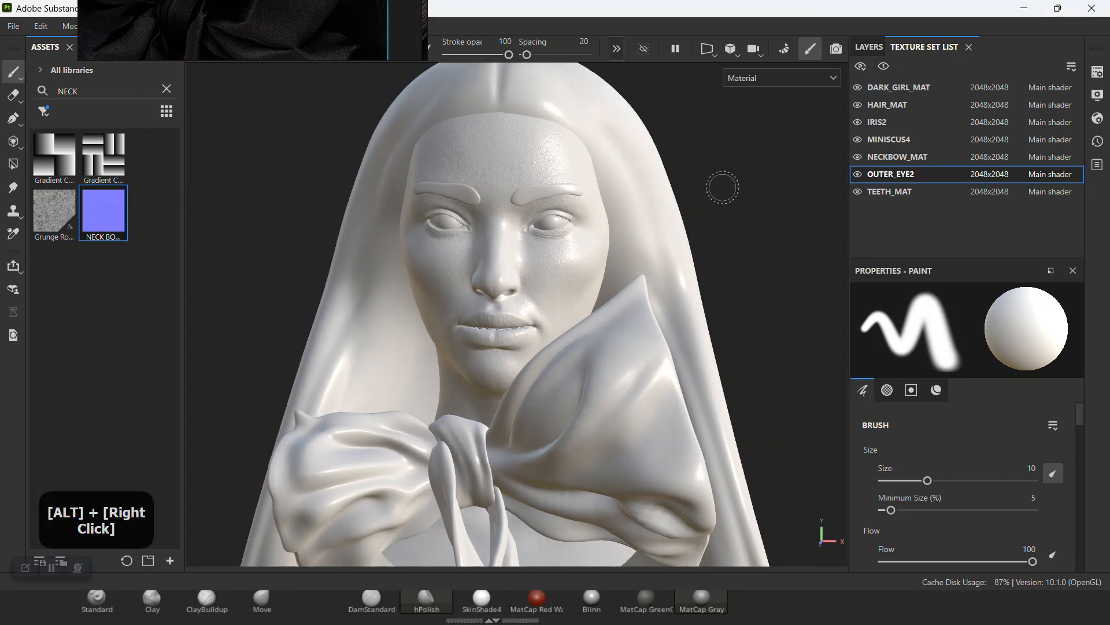
click(1097, 73)
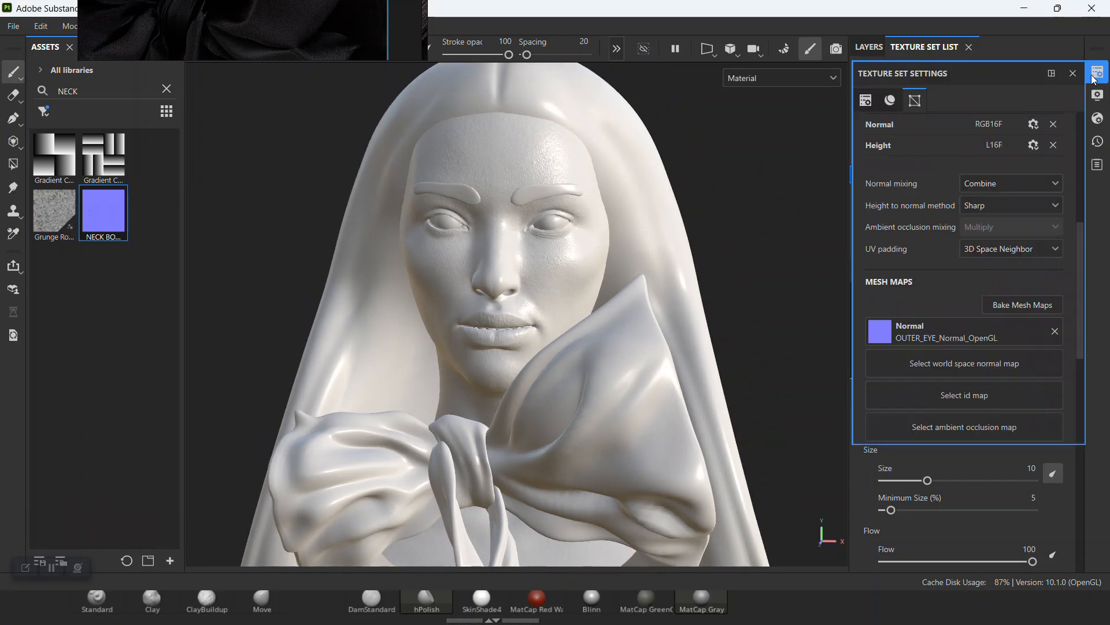
click(1013, 304)
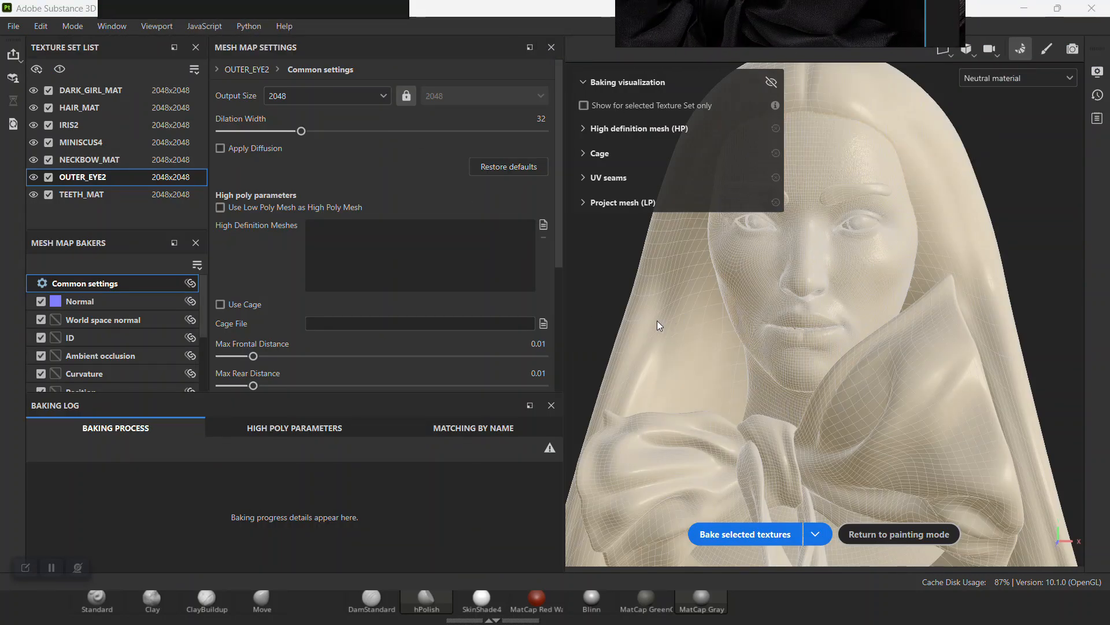
click(48, 108)
click(48, 143)
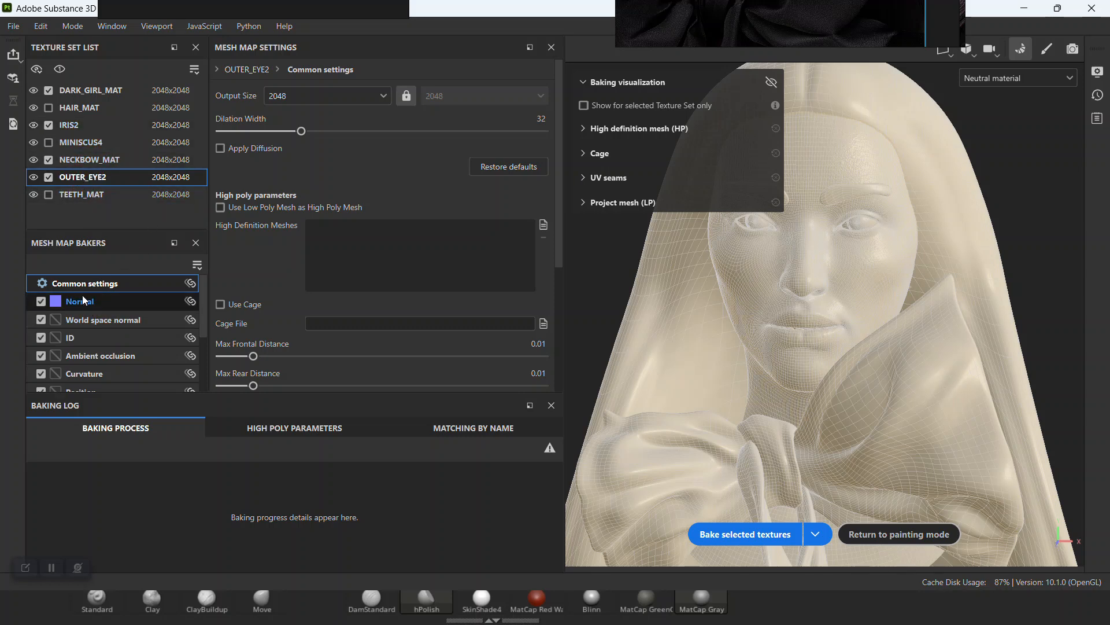
Check the included texture sets for existing normal maps and exclude the Normal map from the bake
click(85, 90)
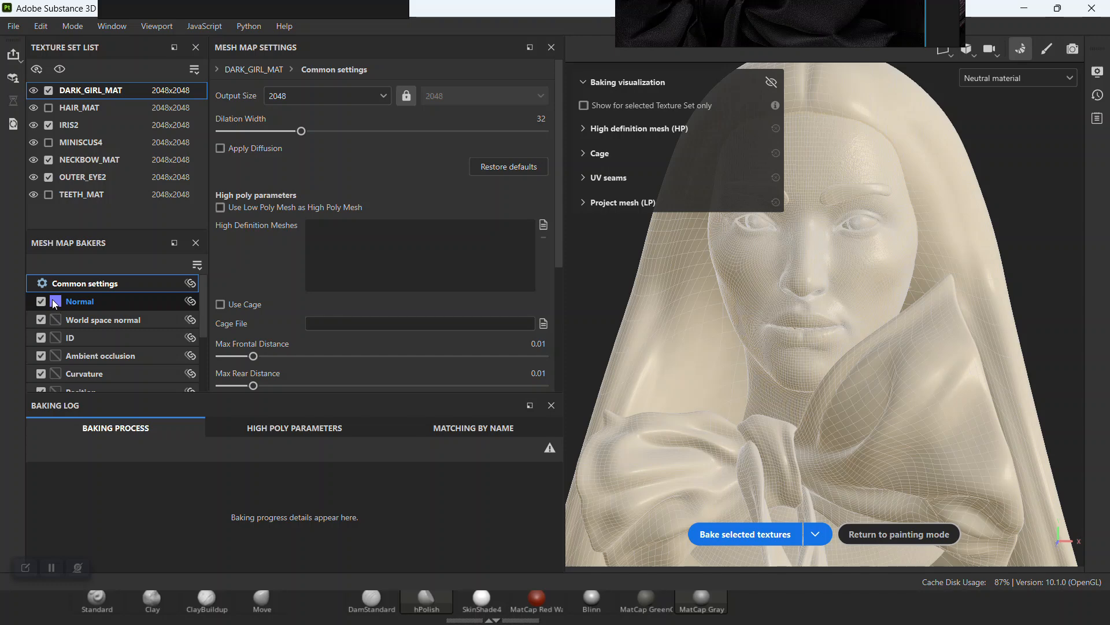
click(75, 126)
click(72, 162)
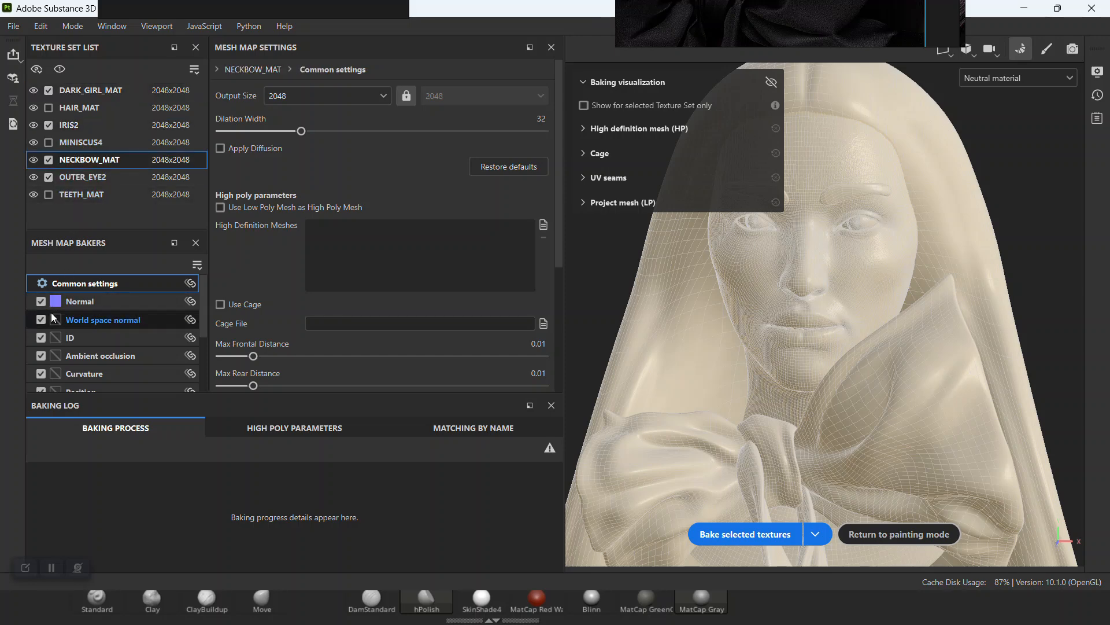
click(80, 176)
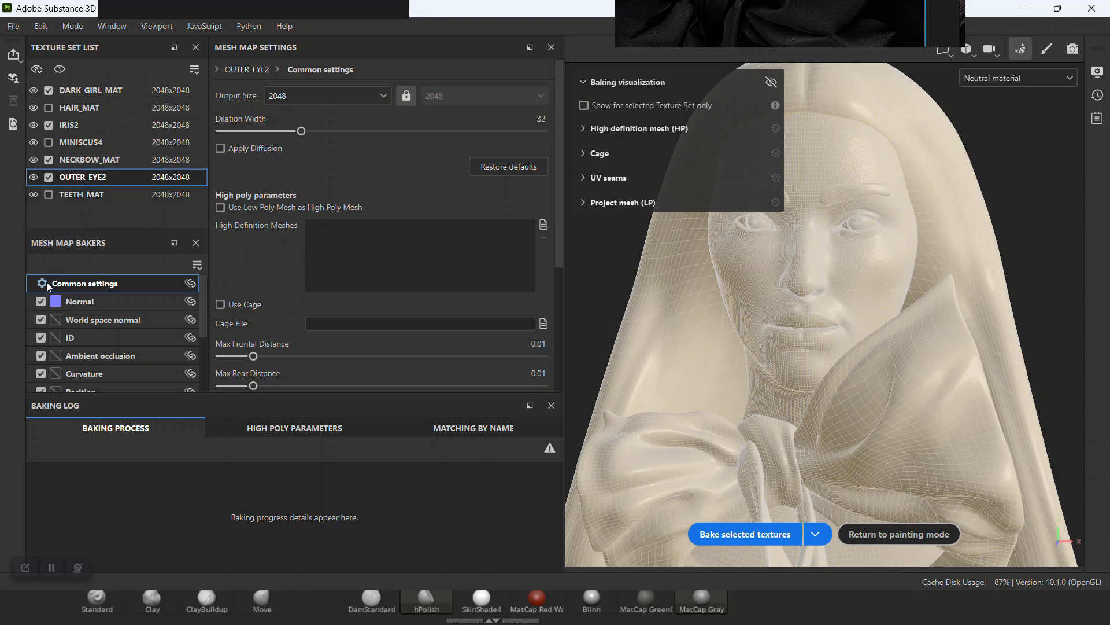
click(41, 301)
Set the Curvature baker's method to Generate from Normal Map (Deprecated)
scroll(102, 339, down, 1)
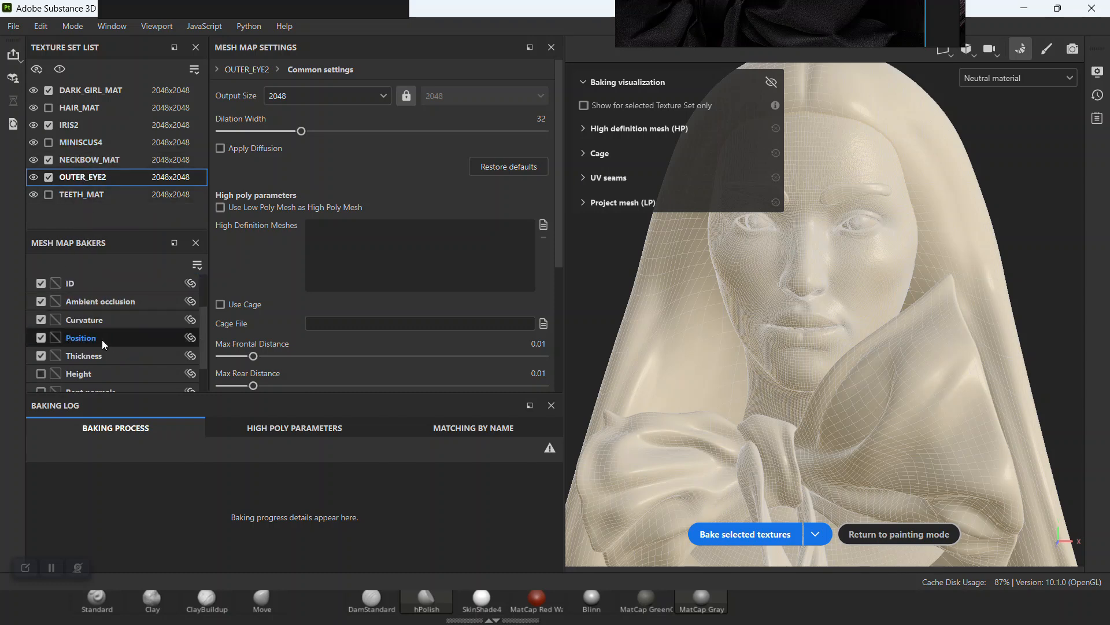
click(78, 322)
click(300, 96)
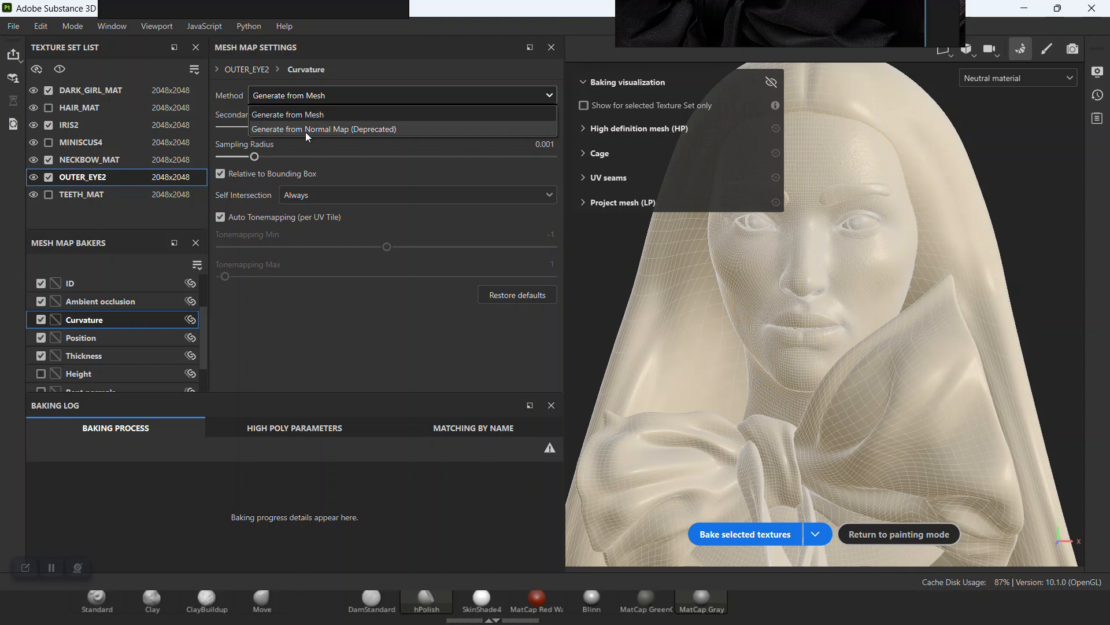
click(304, 129)
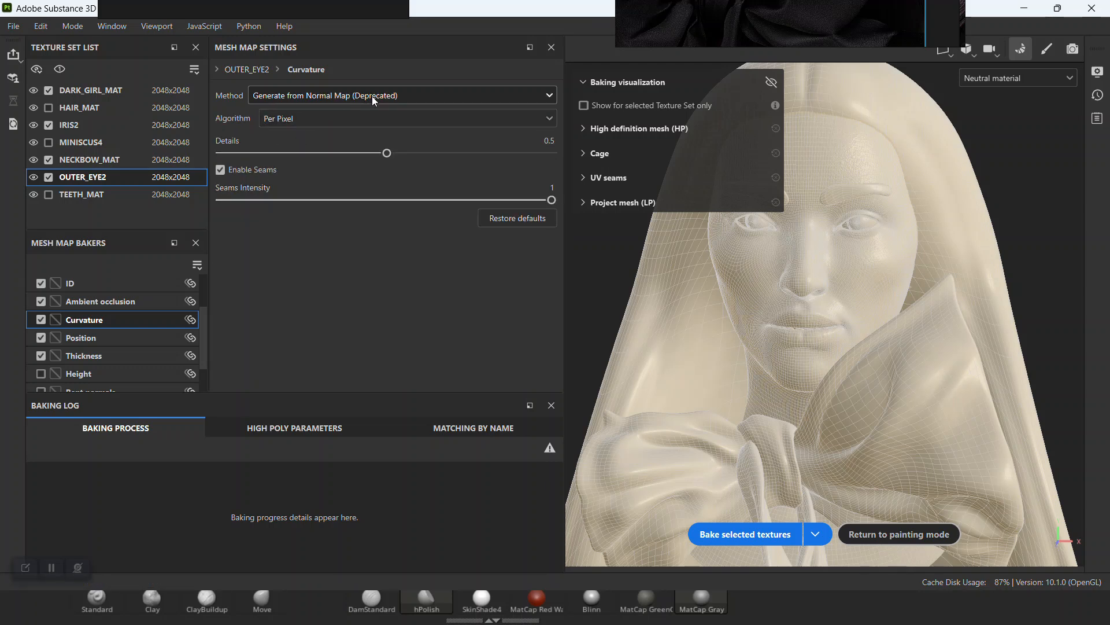
scroll(95, 340, up, 1)
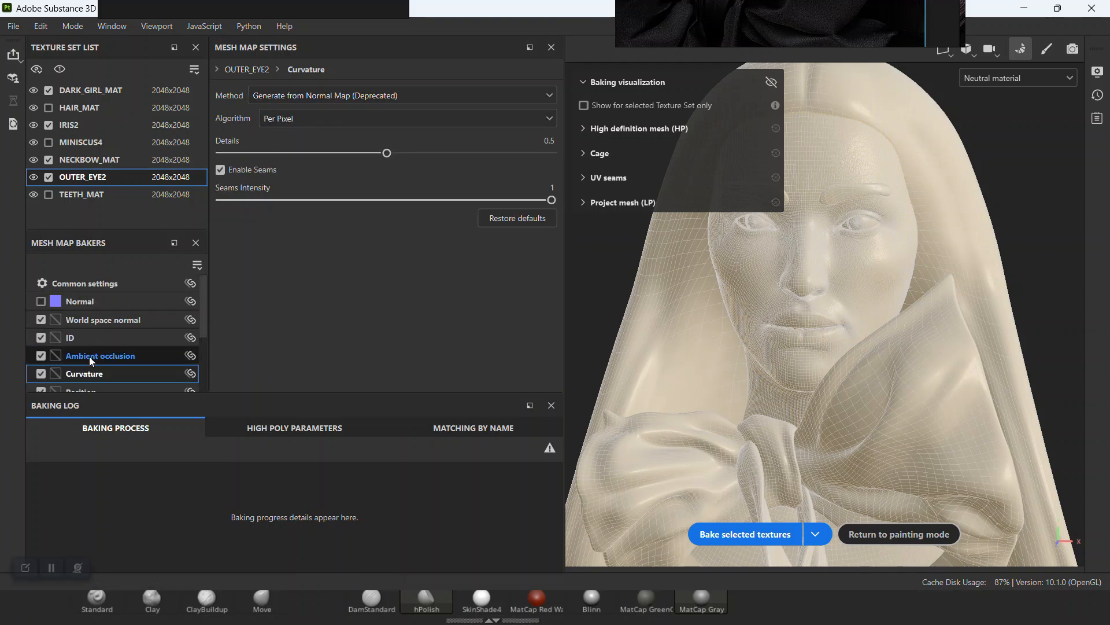
Set ambient occlusion's Self Occlusion to Only Same Mesh Name and bake the DARK_GIRL_MAT, IRIS2, NECKBOW_MAT and OUTER_EYE2 maps
click(89, 356)
click(295, 283)
click(298, 316)
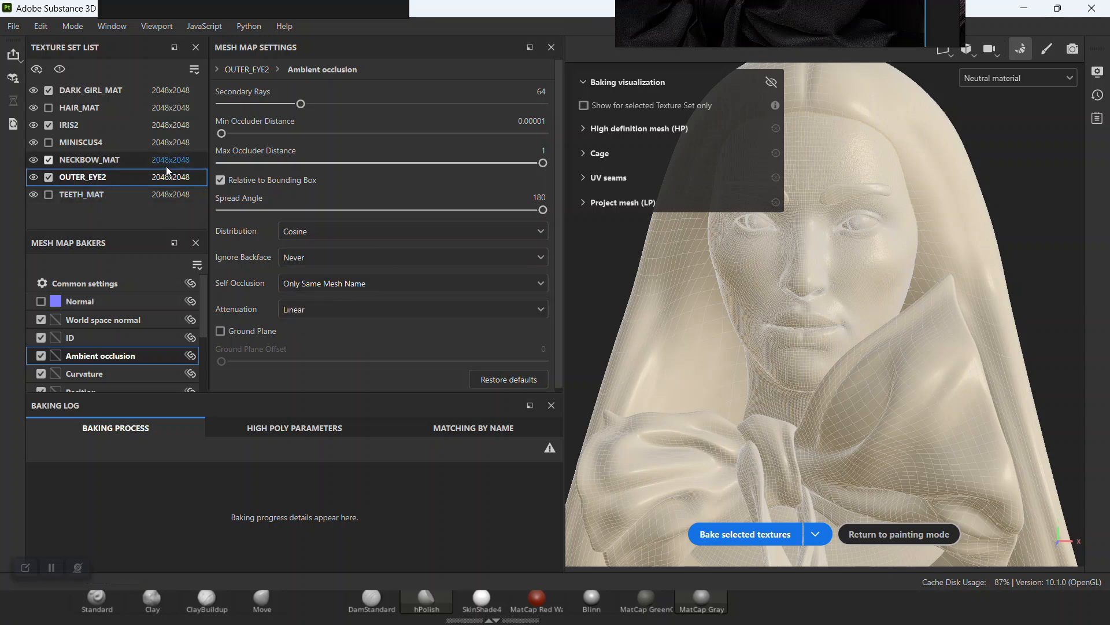
click(740, 535)
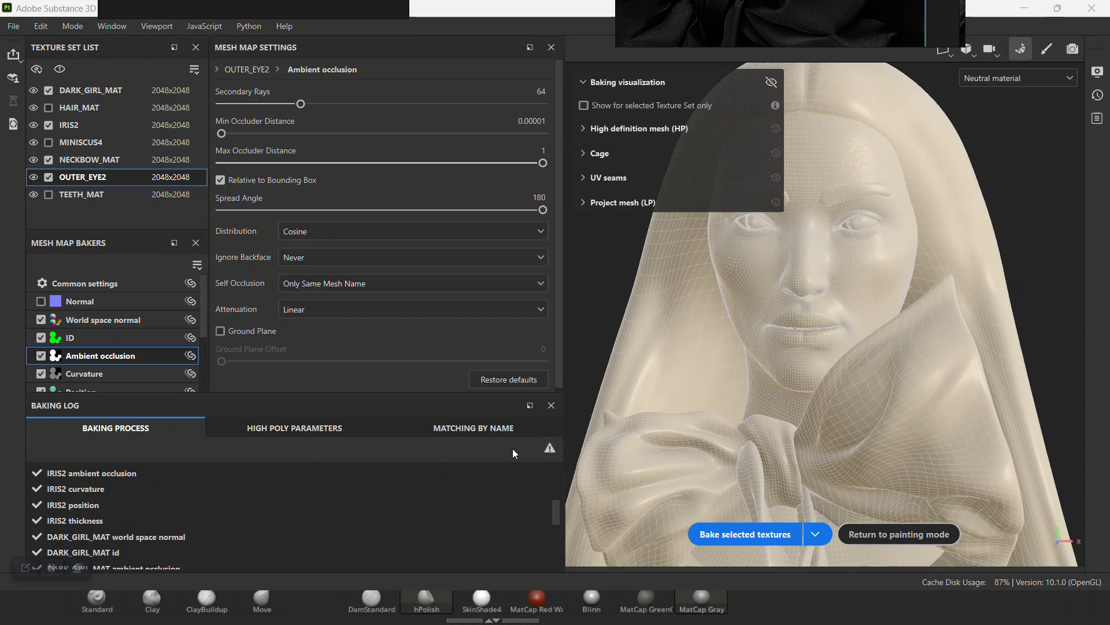
Invert the bake selection to include only the HAIR_MAT, MINISCUS4 and TEETH_MAT texture sets
click(194, 69)
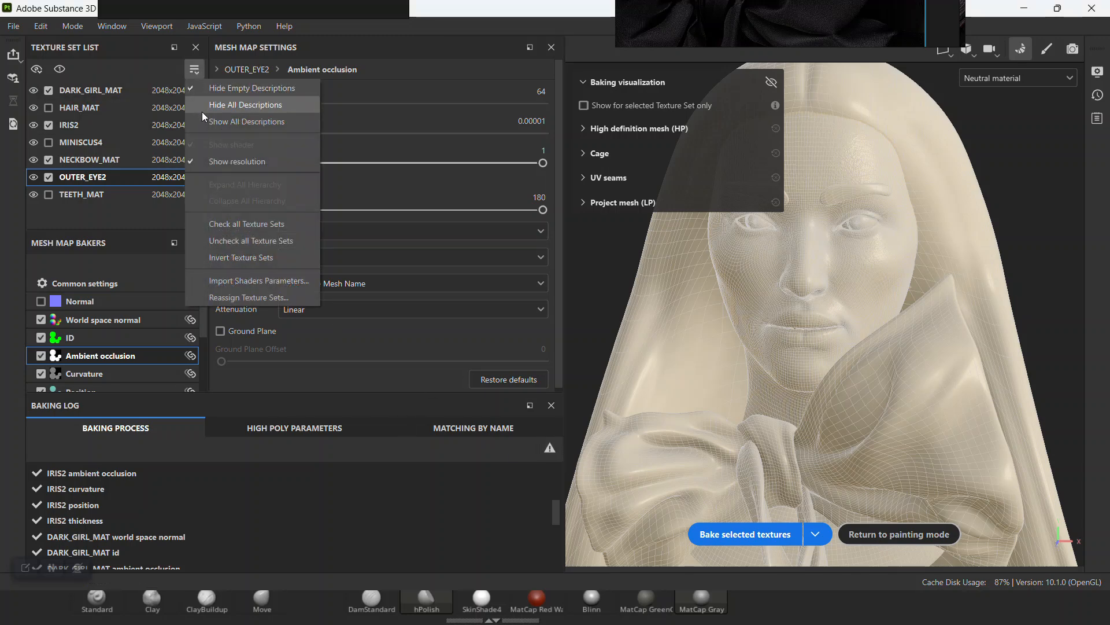
click(245, 257)
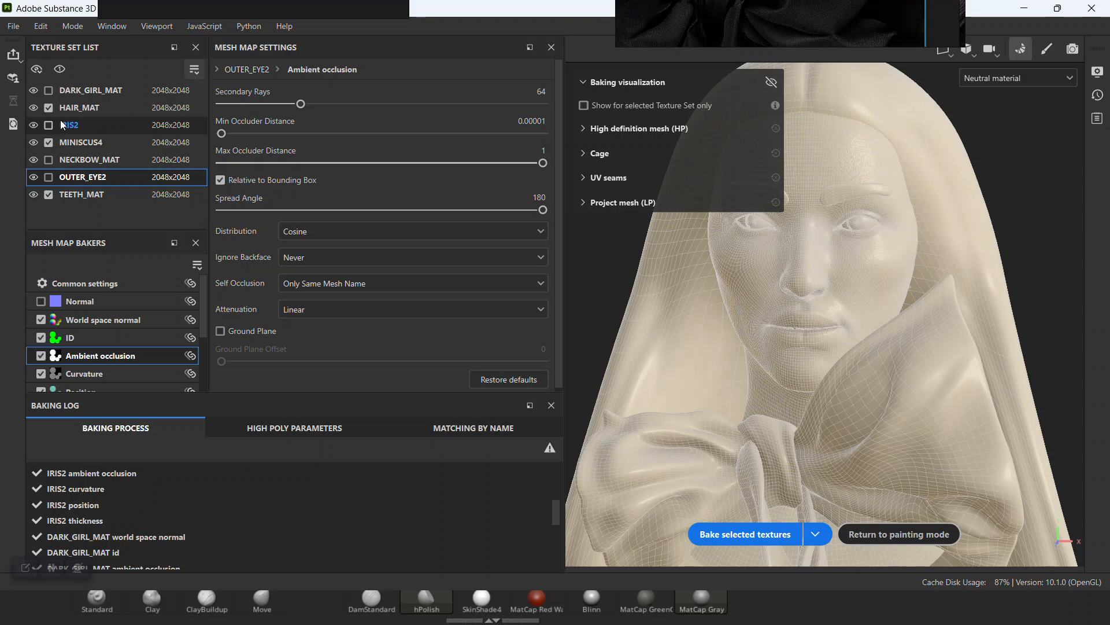
Check the bakers of the TEETH_MAT, MINISCUS4 and HAIR_MAT texture sets to verify whether the Normal map is included
click(41, 301)
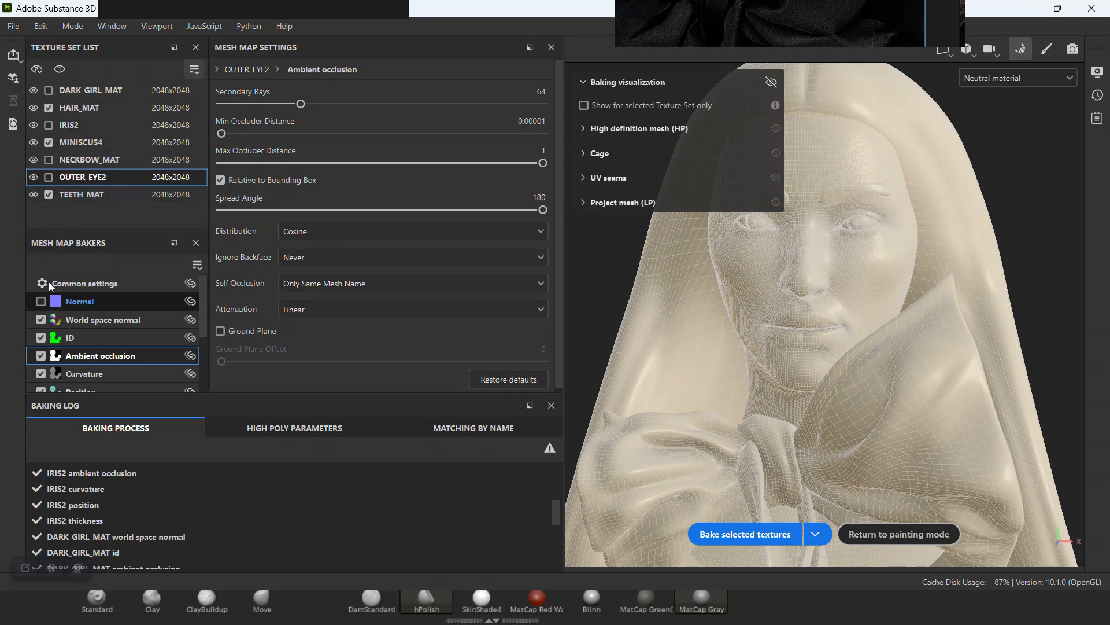
click(80, 196)
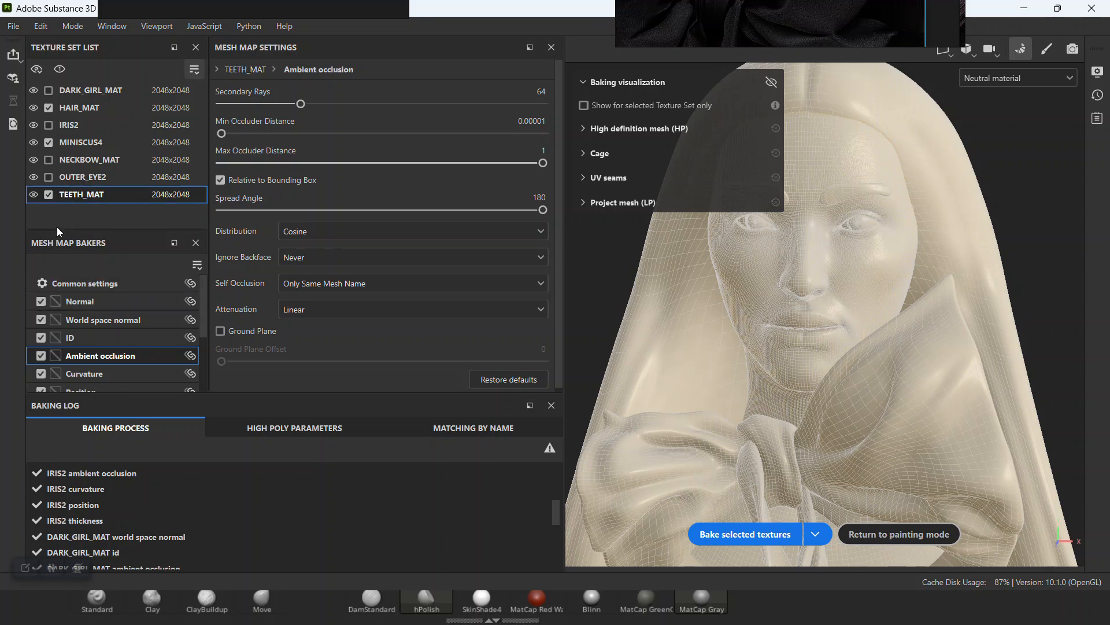
click(60, 140)
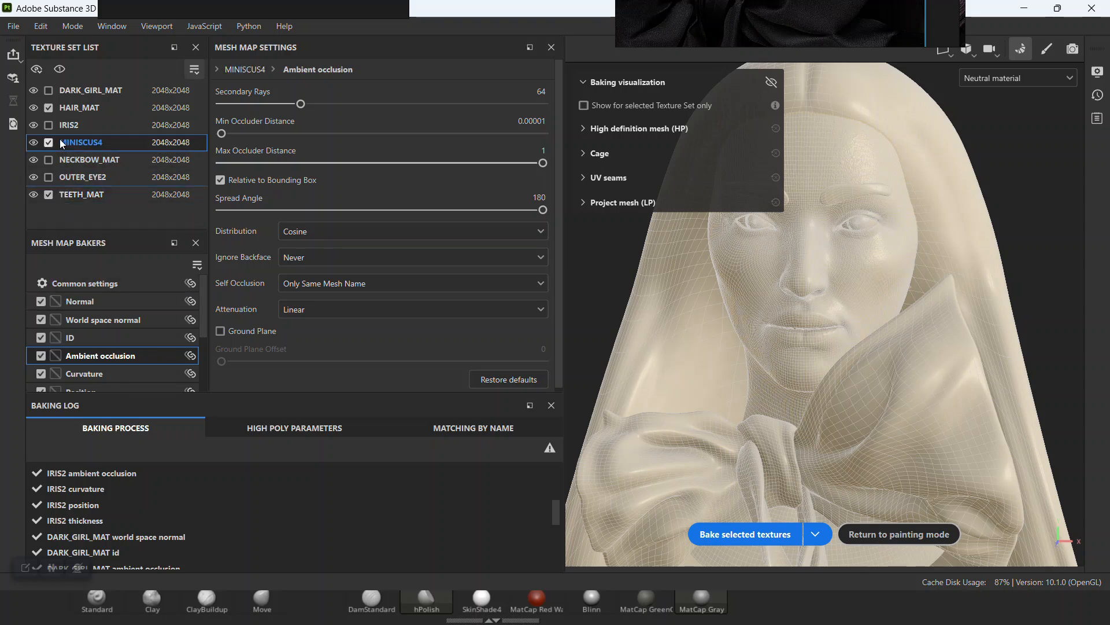
click(68, 109)
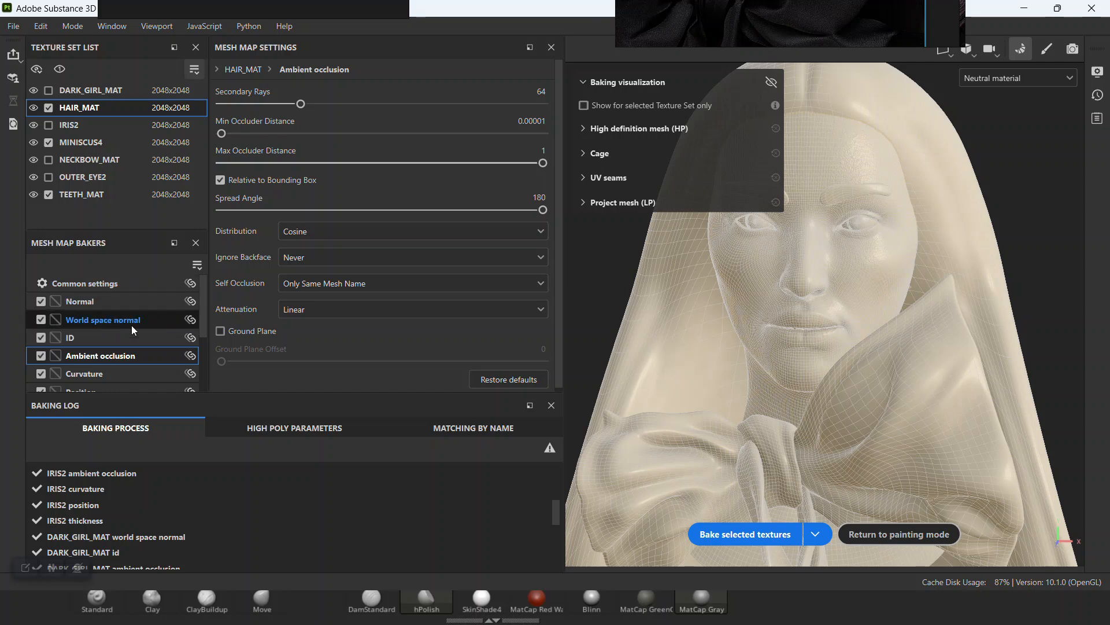
Set the HAIR_MAT Curvature baker's method to Generate from Mesh
click(93, 373)
click(283, 95)
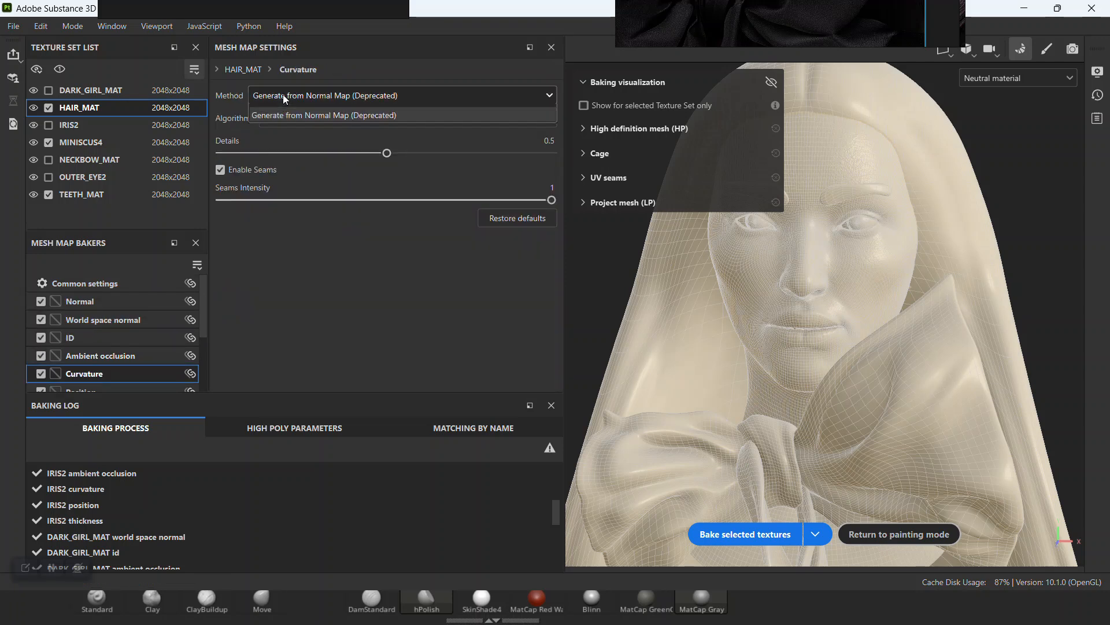
click(283, 116)
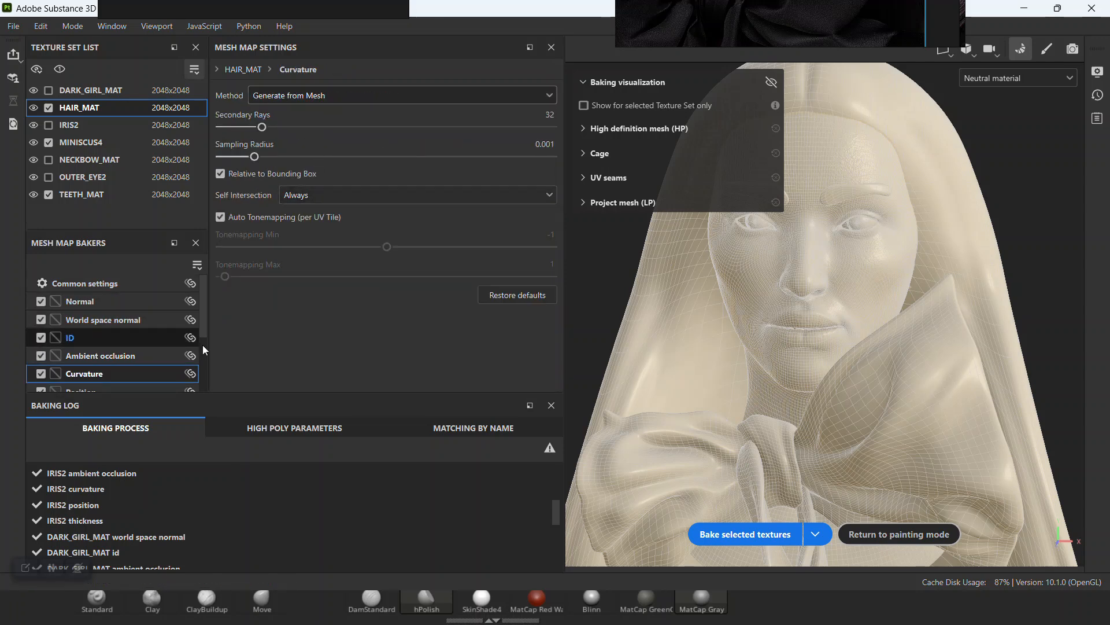
Bake the mesh maps for HAIR_MAT, MINISCUS4 and TEETH_MAT, and save the project
click(720, 535)
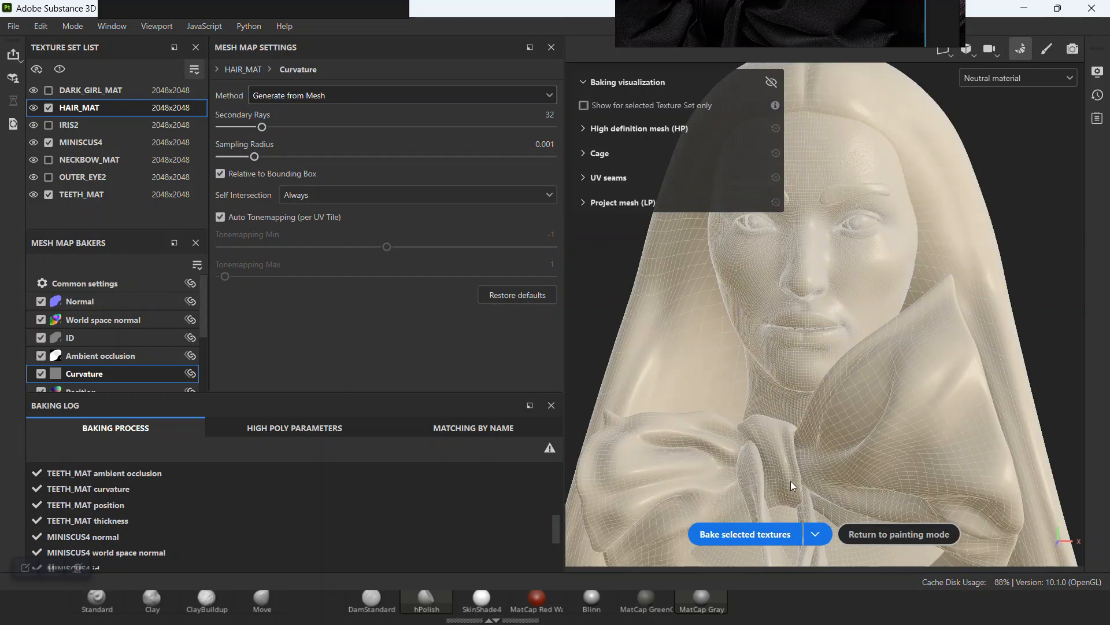
alt+right_drag(754, 405, 759, 359)
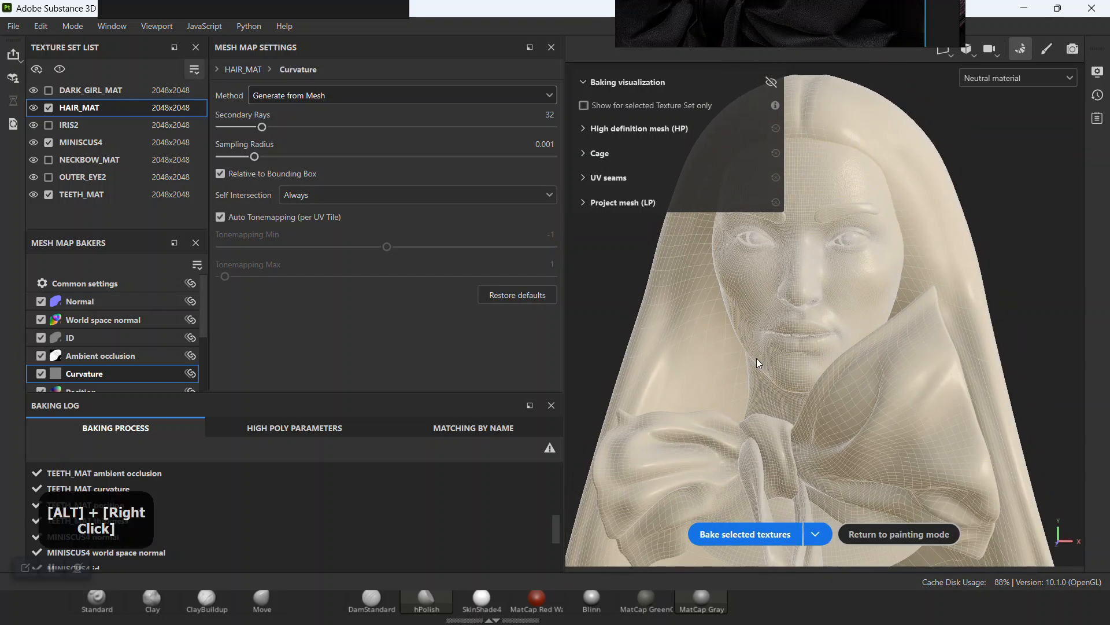
key(ctrl+s)
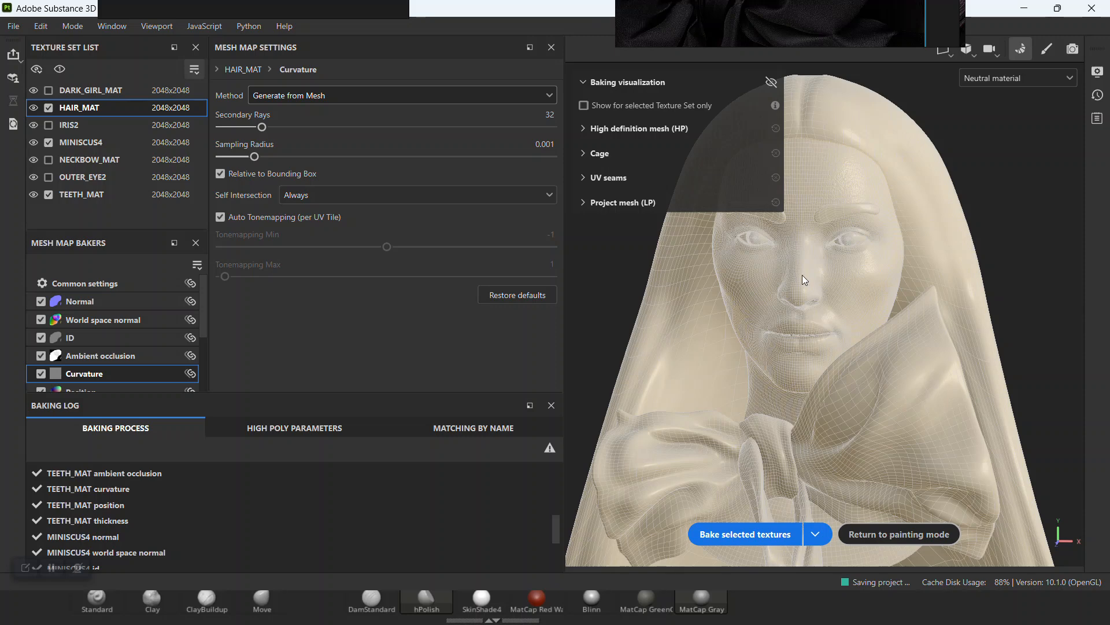
Bring the portrait reference image into view and examine its freckles, nose and lips up close
right_drag(782, 16, 473, 402)
scroll(451, 318, down, 3)
scroll(463, 294, up, 5)
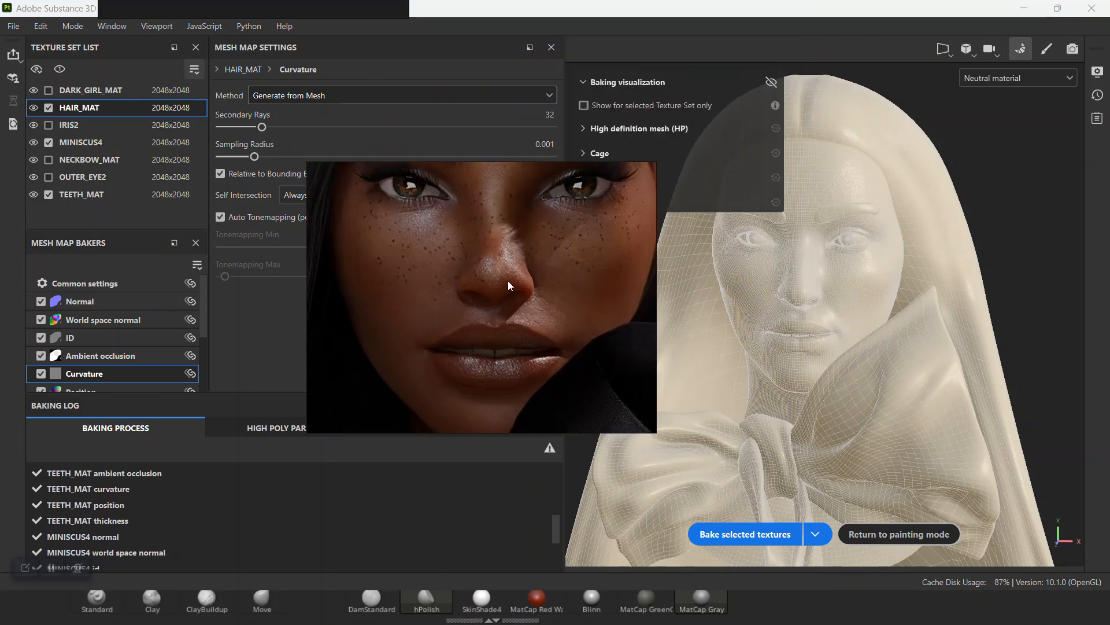
scroll(480, 288, up, 3)
middle_drag(485, 311, 491, 279)
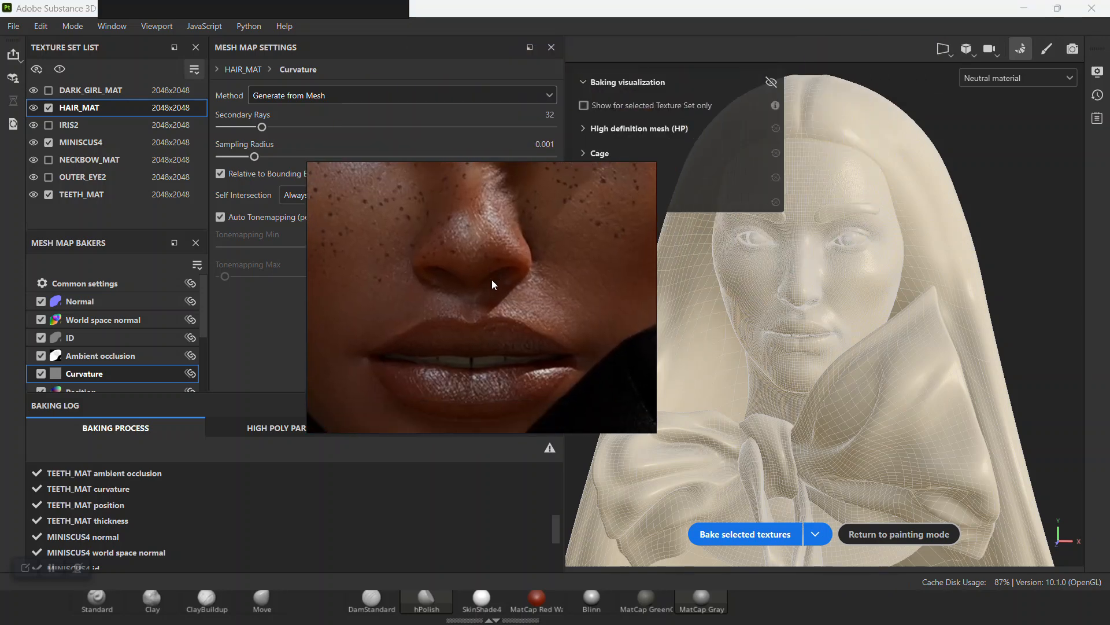
scroll(494, 289, down, 3)
scroll(500, 300, up, 2)
right_drag(537, 318, 456, 232)
Return to painting mode and move the portrait reference image clear of the head model
click(928, 532)
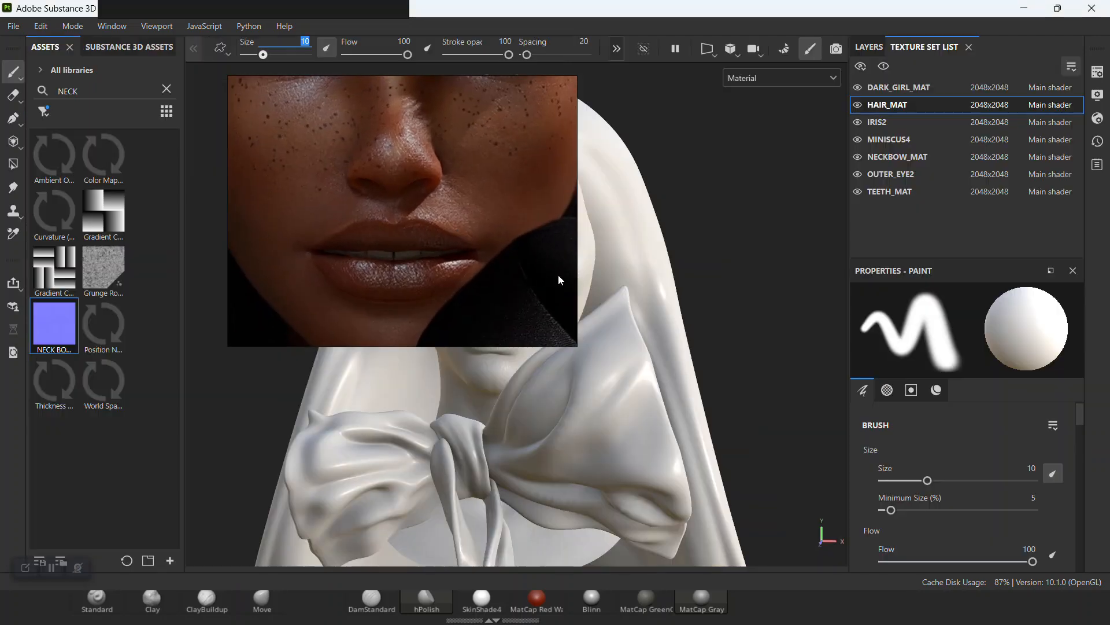
right_drag(482, 277, 959, 140)
alt+right_drag(553, 292, 518, 296)
alt+drag(518, 297, 536, 304)
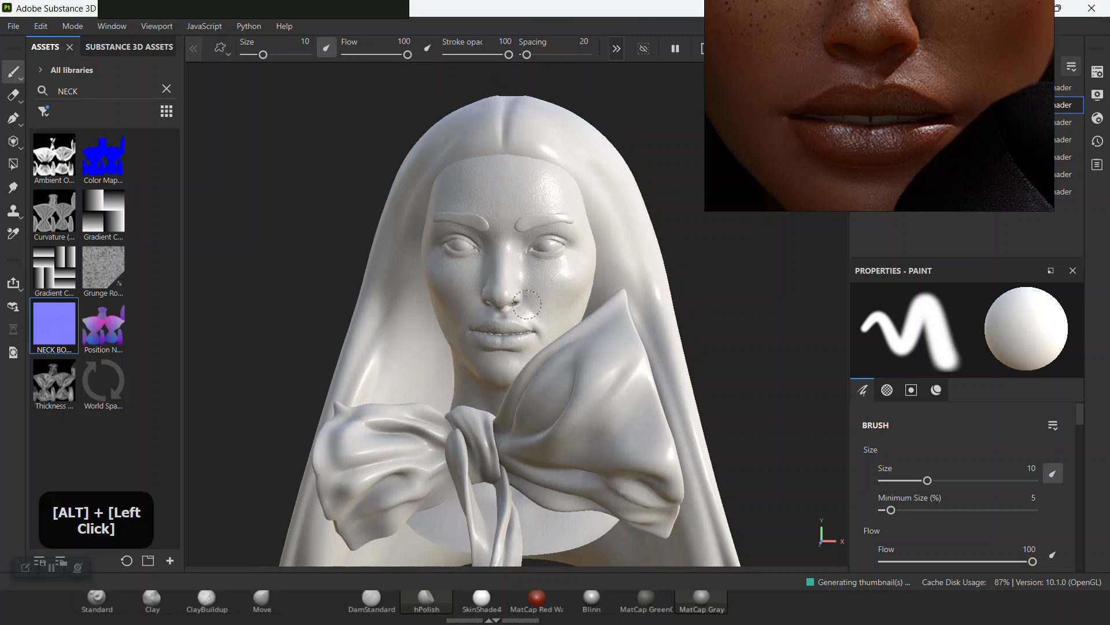
alt+right_drag(591, 300, 595, 364)
alt+drag(595, 364, 572, 338)
Clear the NECK search and the Textures filter so the asset library shows all asset types
click(166, 89)
click(44, 111)
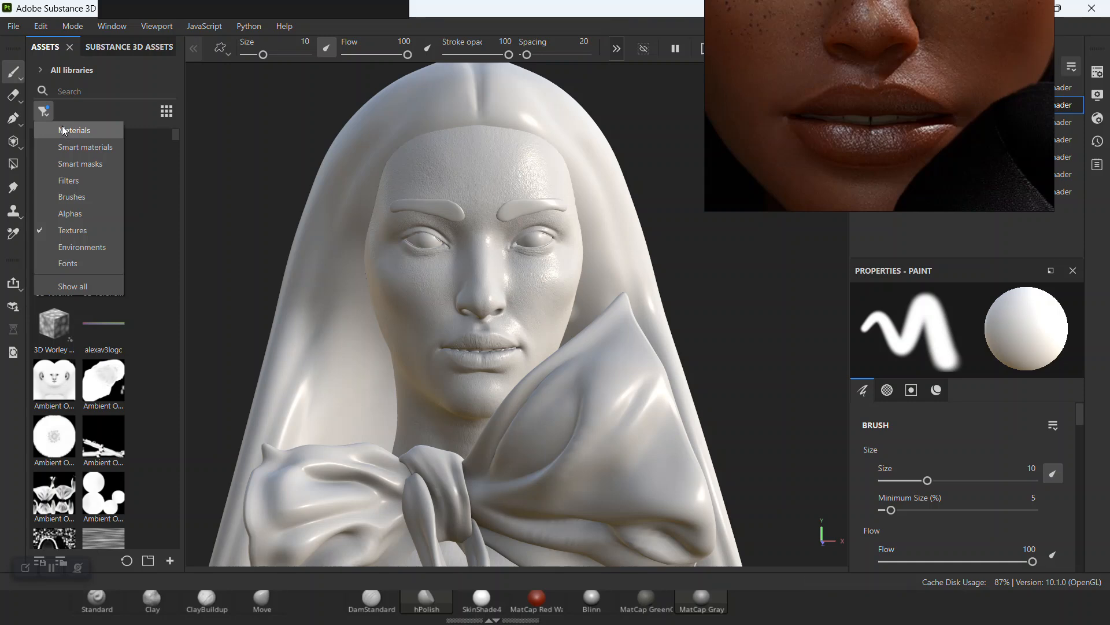
click(73, 286)
Inspect the head, hair and neck bow with their baked maps from several angles, and save the project
alt+right_drag(568, 325, 589, 366)
alt+middle_drag(589, 366, 560, 352)
alt+right_drag(561, 352, 575, 354)
alt+drag(575, 355, 506, 361)
alt+right_drag(506, 361, 453, 169)
alt+middle_drag(454, 168, 555, 220)
alt+drag(556, 219, 590, 376)
alt+right_drag(590, 376, 630, 428)
alt+drag(629, 429, 620, 386)
key(ctrl+s)
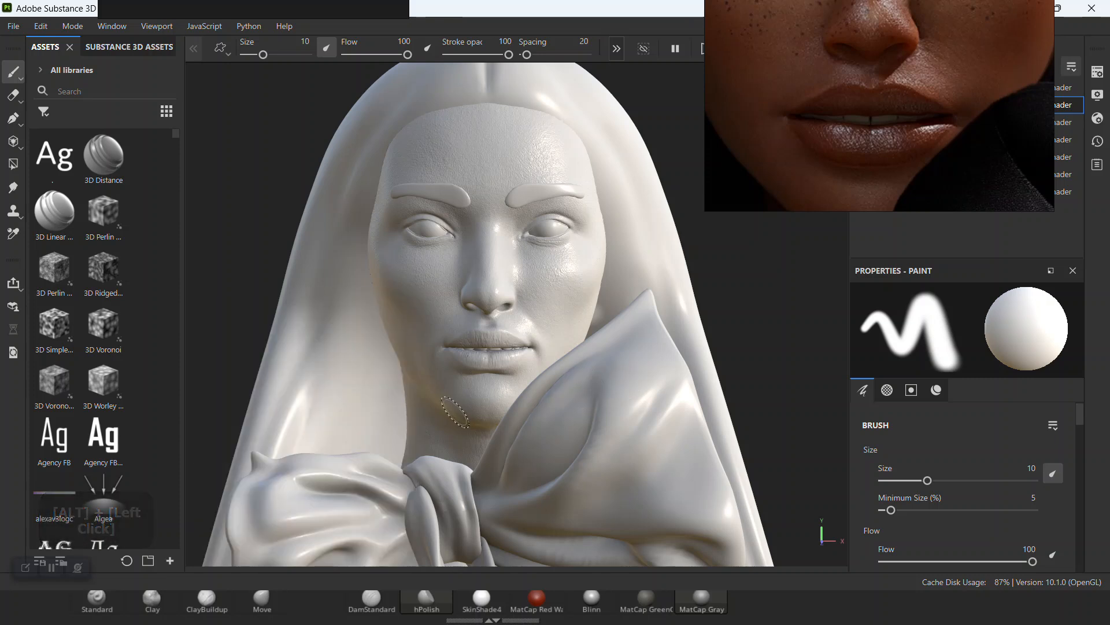